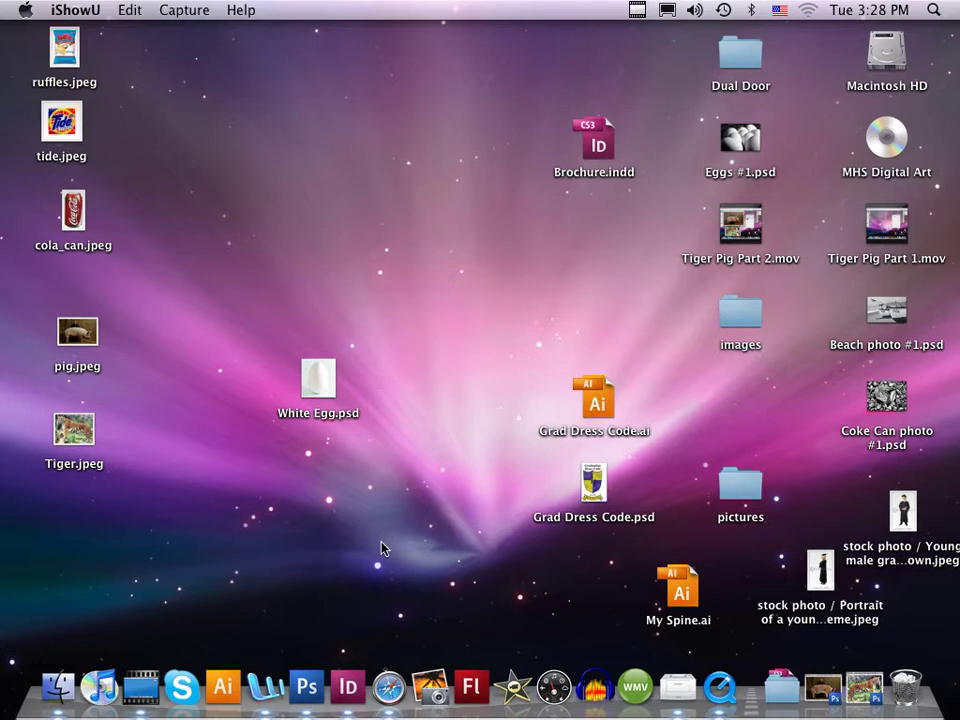
Launch Safari from the Dock.
{"action": "left_click", "coordinate": [392, 689]}
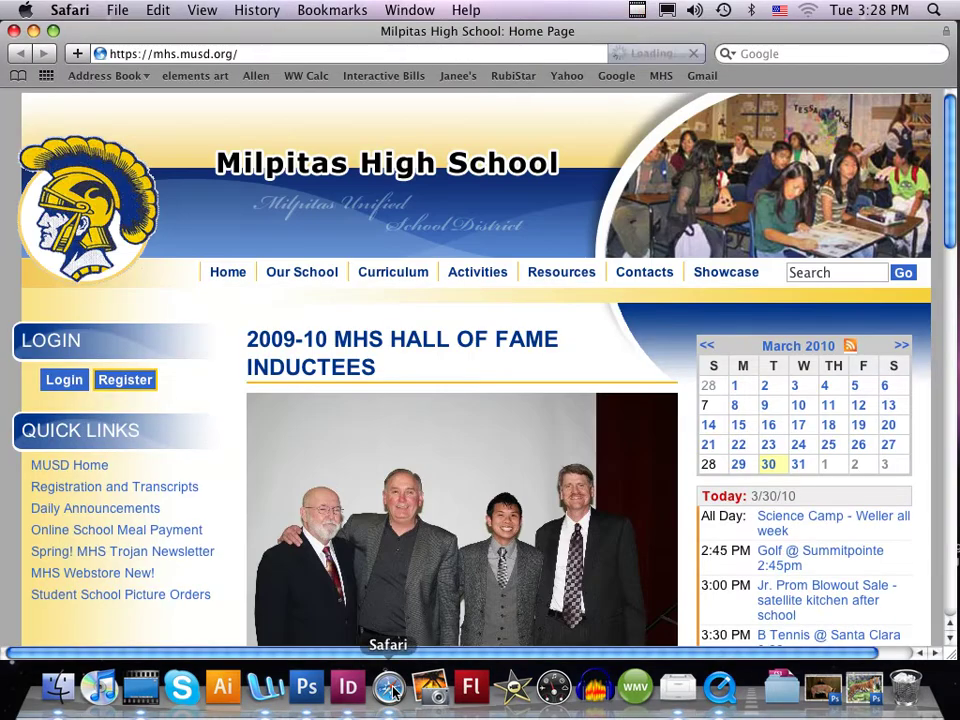
Search Google for 'greeking text generator' using the search suggestion.
{"action": "left_click", "coordinate": [617, 77]}
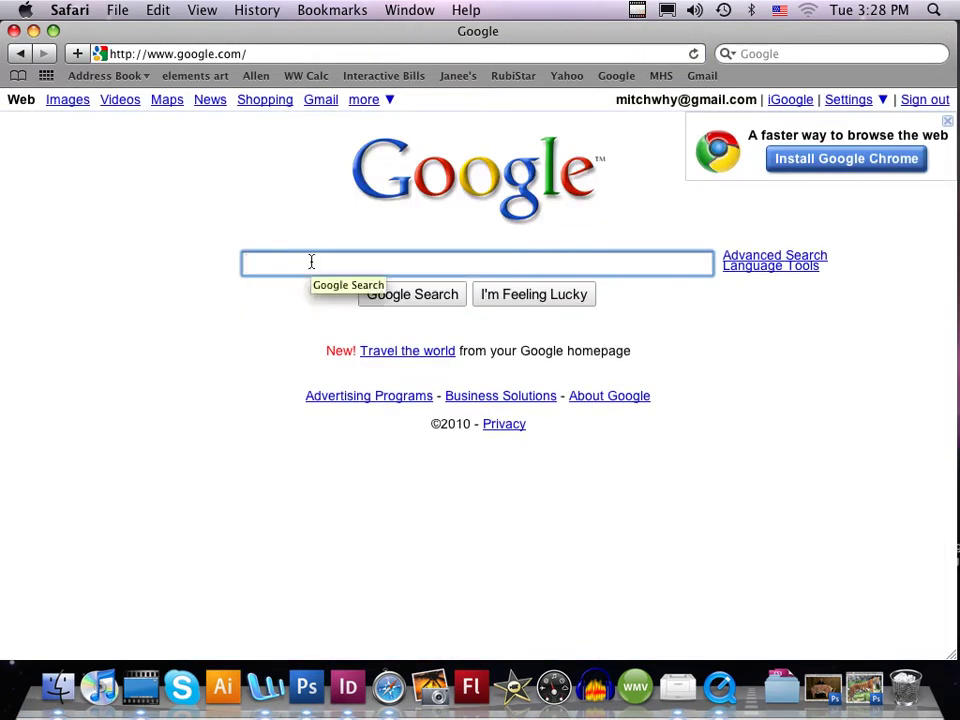
{"action": "type", "text": "greeki"}
{"action": "key", "text": "BackSpace"}
{"action": "type", "text": "in"}
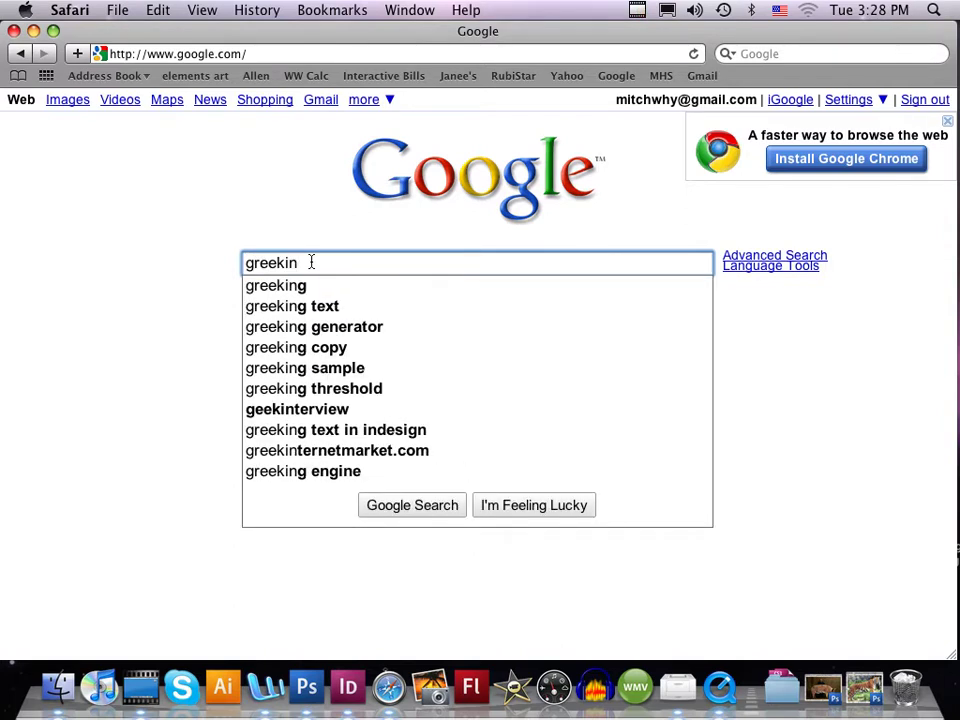
{"action": "type", "text": "g"}
{"action": "key", "text": "Escape"}
{"action": "type", "text": "tes"}
{"action": "key", "text": "BackSpace"}
{"action": "type", "text": "xt"}
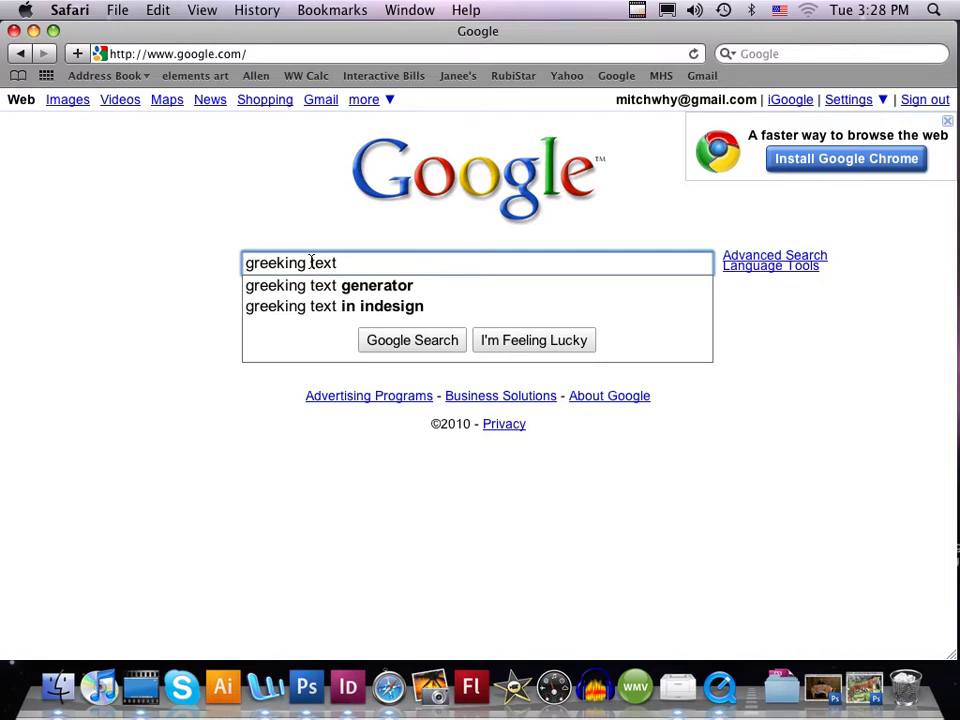
{"action": "key", "text": "Down"}
{"action": "key", "text": "Return"}
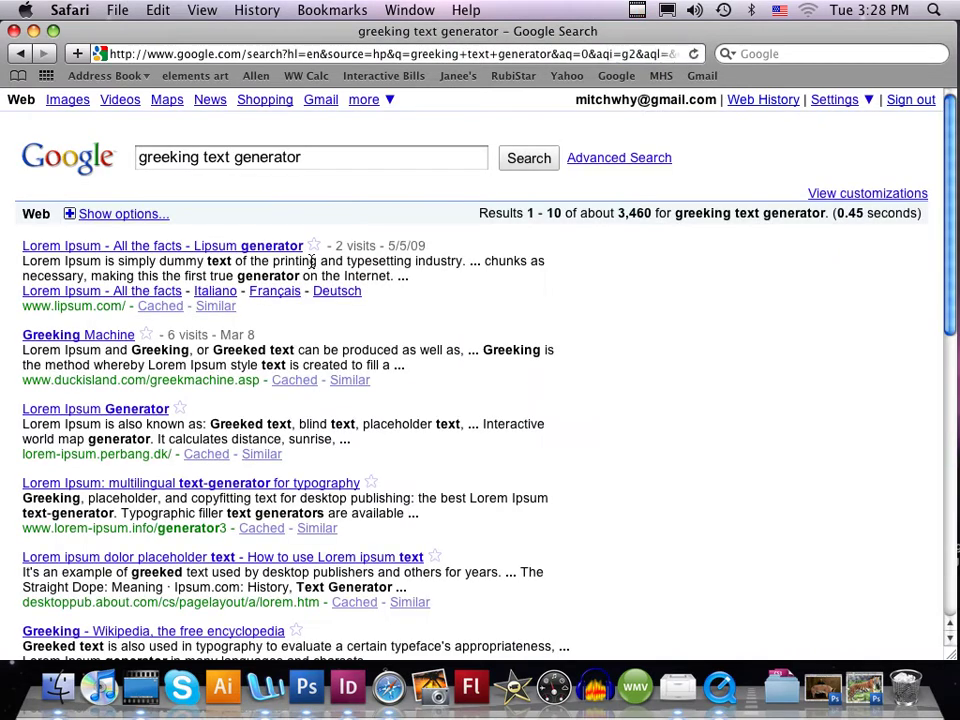
Open the Greeking Machine site from the search results.
{"action": "left_click", "coordinate": [88, 336]}
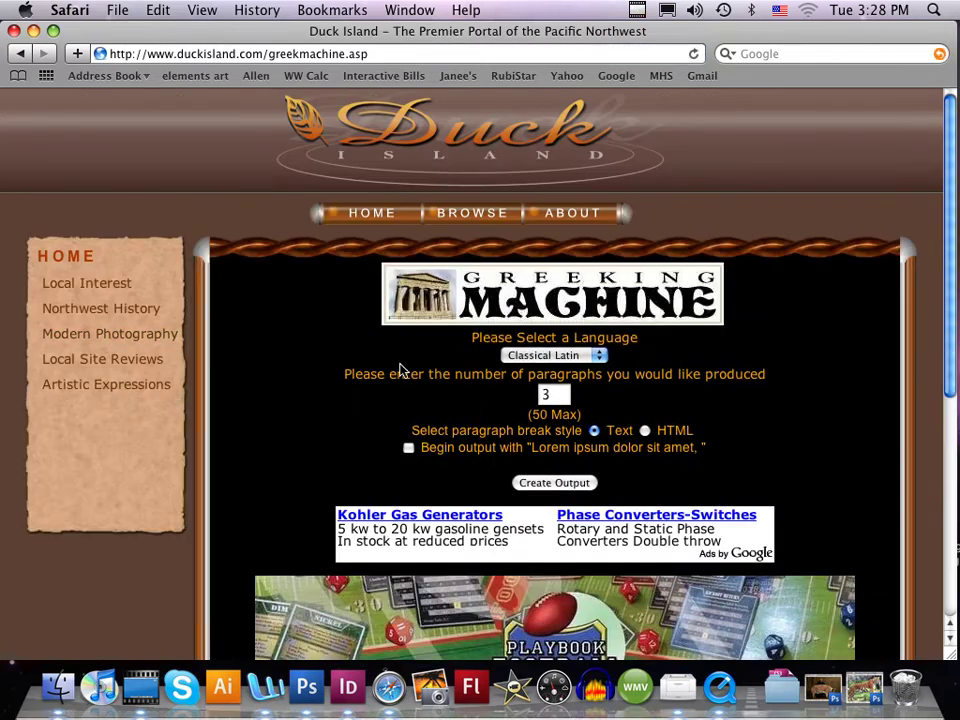
{"action": "scroll", "coordinate": [410, 378], "scroll_direction": "down", "scroll_amount": 1}
{"action": "scroll", "coordinate": [410, 378], "scroll_direction": "down", "scroll_amount": 1}
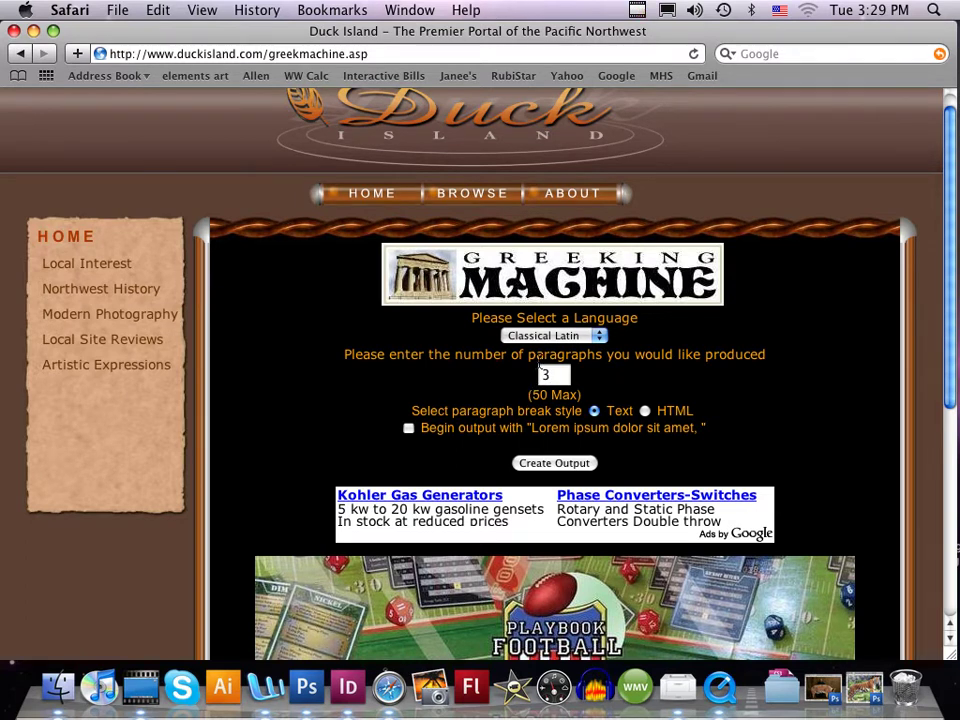
{"action": "scroll", "coordinate": [556, 385], "scroll_direction": "down", "scroll_amount": 2}
Set the paragraph count to 15, keep Classical Latin, and create the output.
{"action": "left_click", "coordinate": [555, 300]}
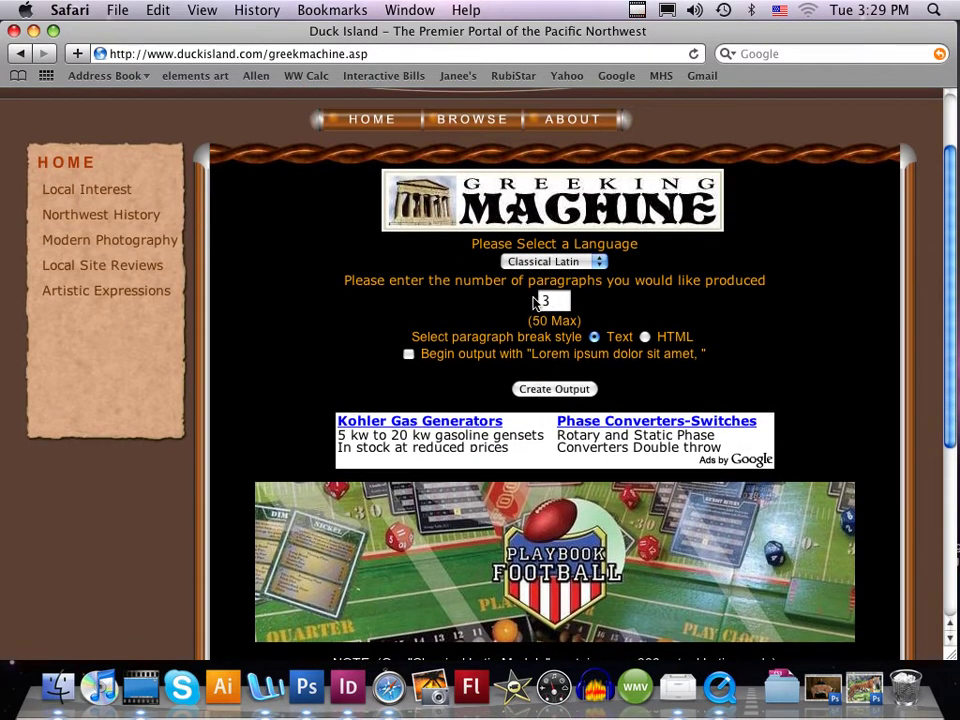
{"action": "double_click", "coordinate": [545, 300]}
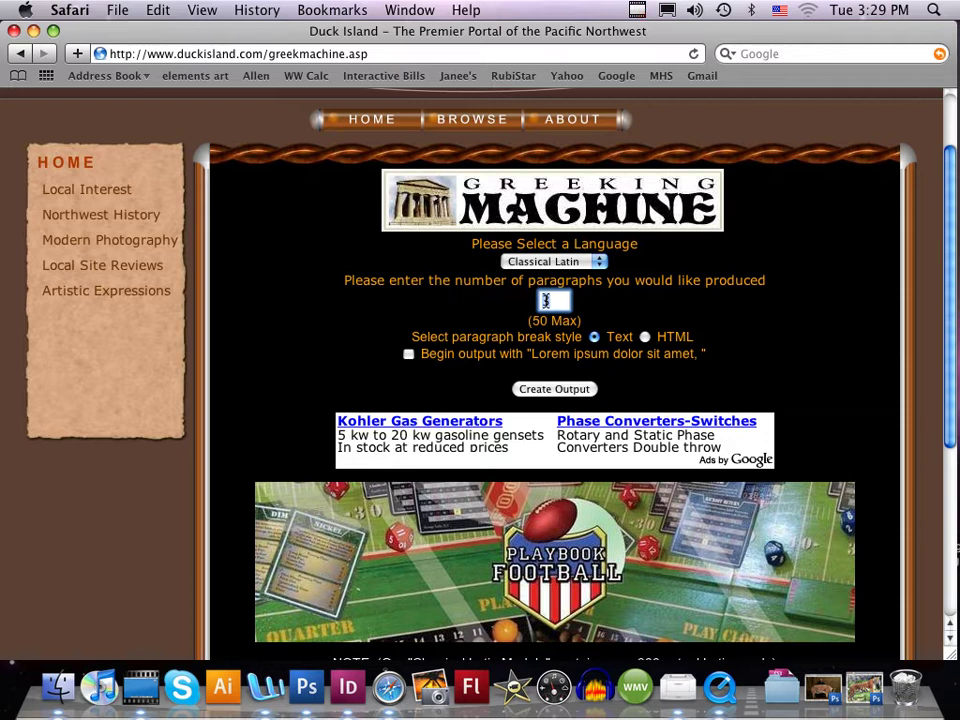
{"action": "type", "text": "15"}
{"action": "left_click", "coordinate": [597, 262]}
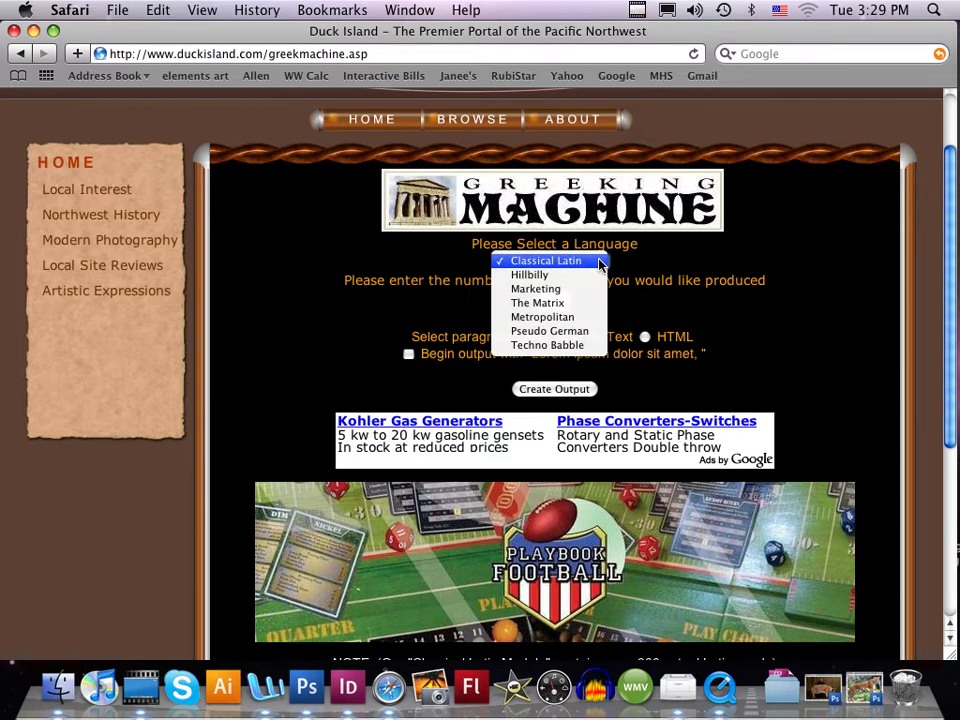
{"action": "left_click", "coordinate": [600, 262]}
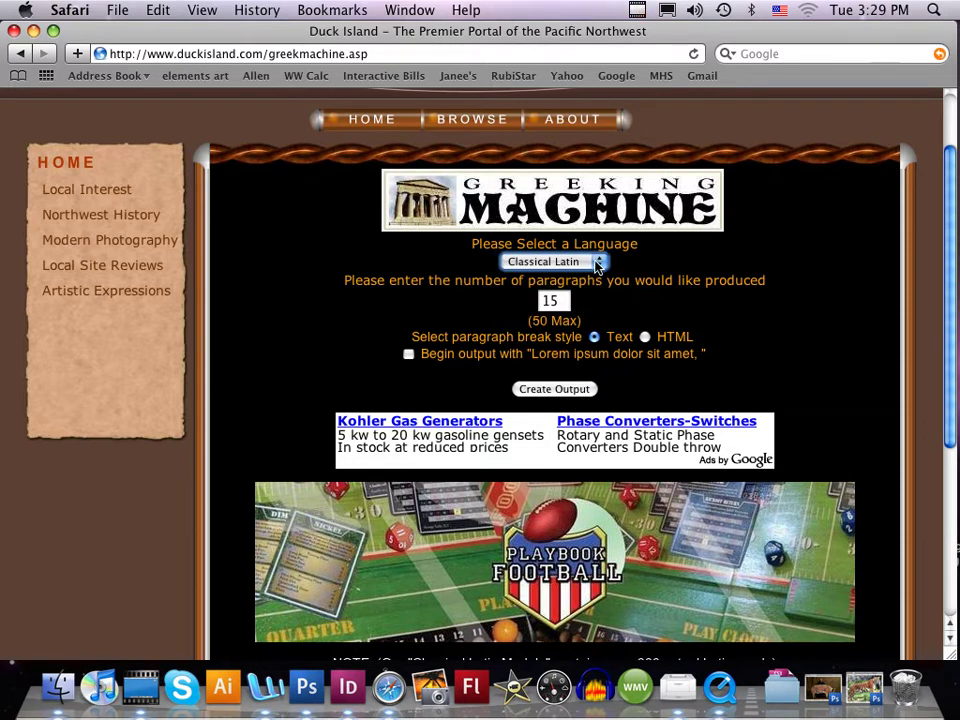
{"action": "left_click", "coordinate": [558, 389]}
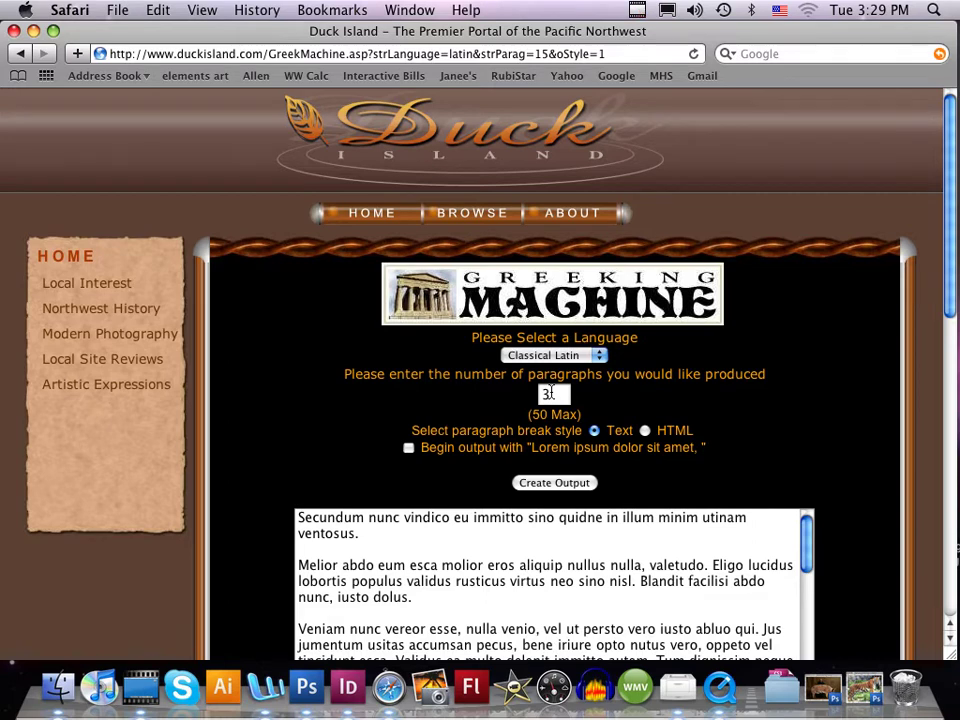
Delete the short Ideo euismod and Dolor bis ibidem lines and leftover blank lines.
{"action": "scroll", "coordinate": [579, 435], "scroll_direction": "down", "scroll_amount": 4}
{"action": "scroll", "coordinate": [579, 435], "scroll_direction": "down", "scroll_amount": 15}
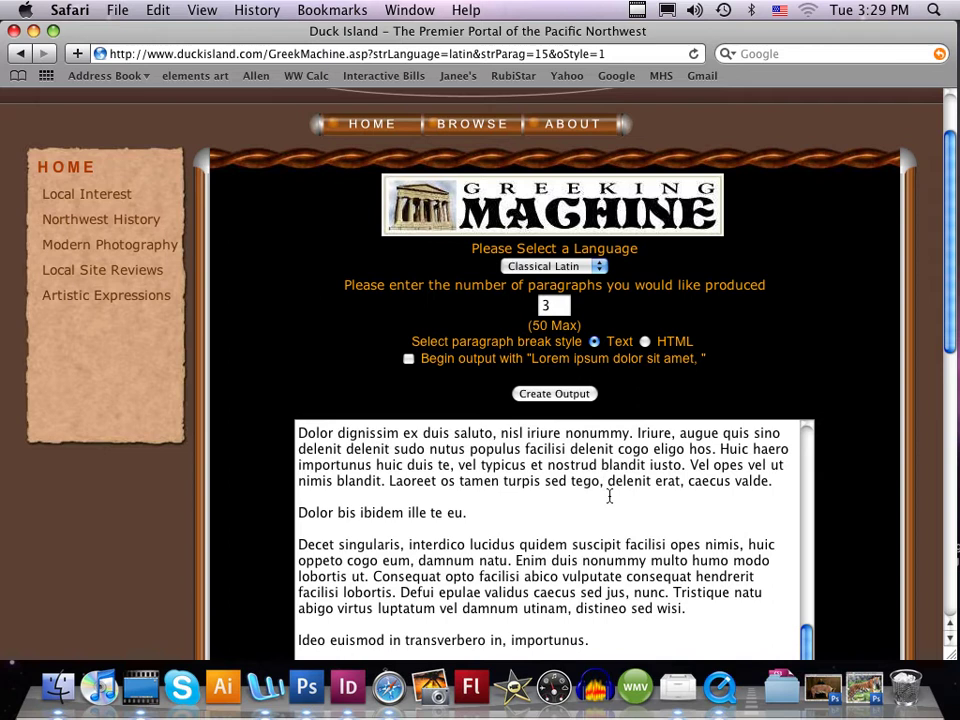
{"action": "scroll", "coordinate": [609, 495], "scroll_direction": "down", "scroll_amount": 10}
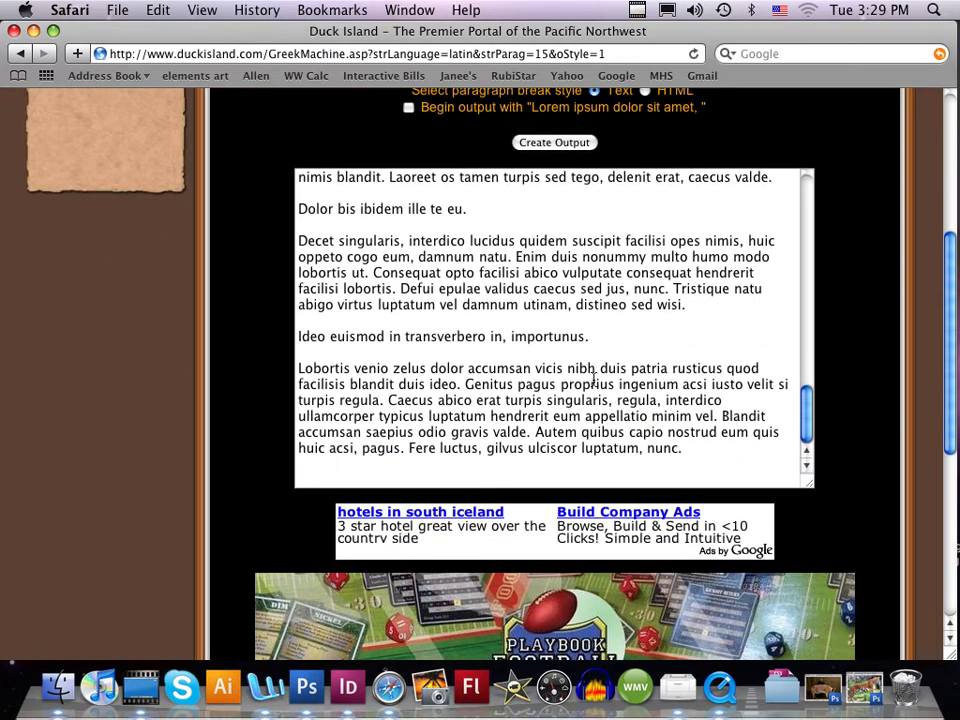
{"action": "left_click_drag", "start_coordinate": [590, 337], "coordinate": [298, 336]}
{"action": "key", "text": "BackSpace"}
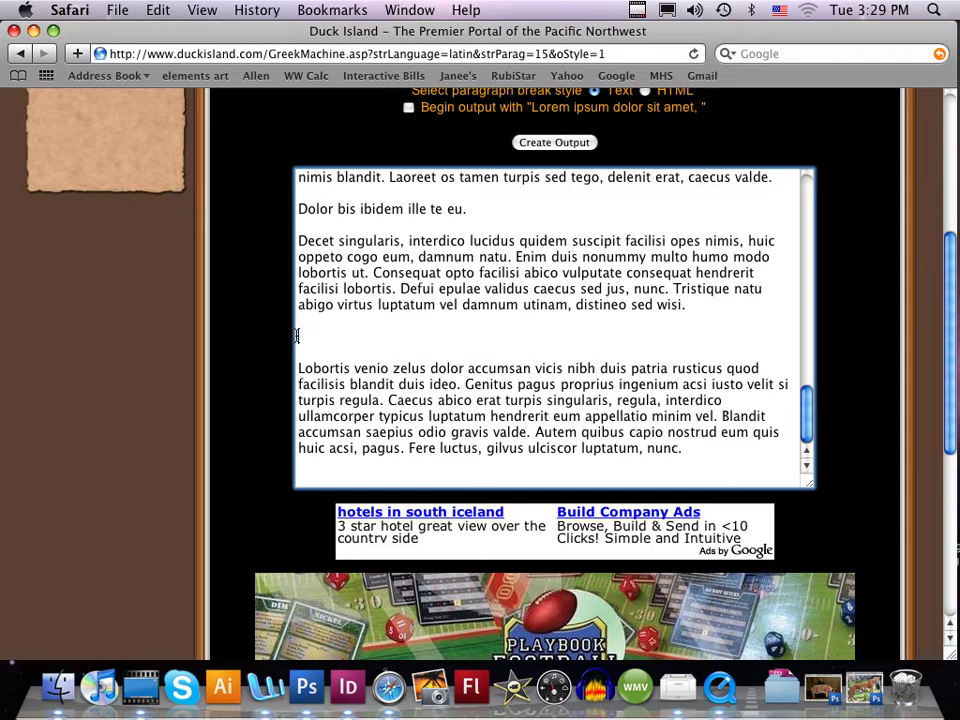
{"action": "key", "text": "BackSpace"}
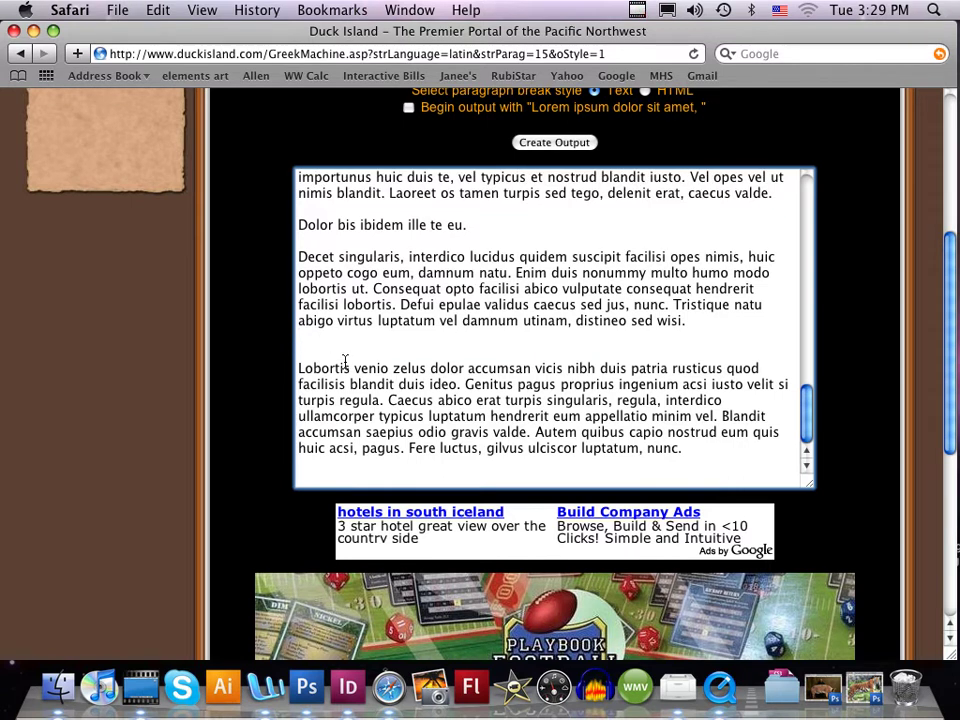
{"action": "key", "text": "BackSpace"}
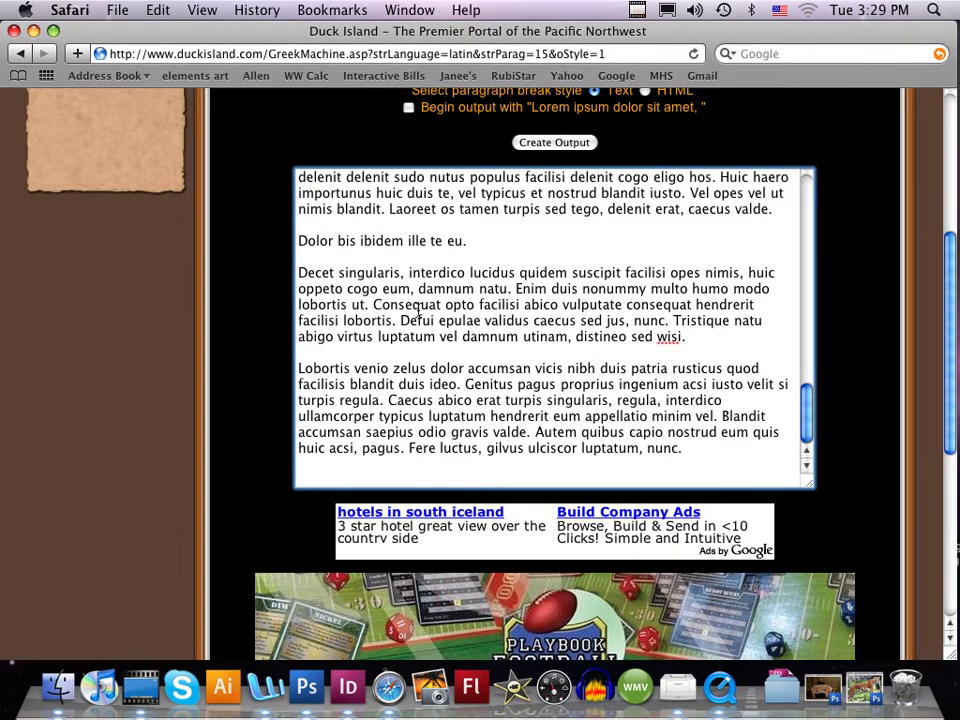
{"action": "left_click_drag", "start_coordinate": [466, 242], "coordinate": [296, 238]}
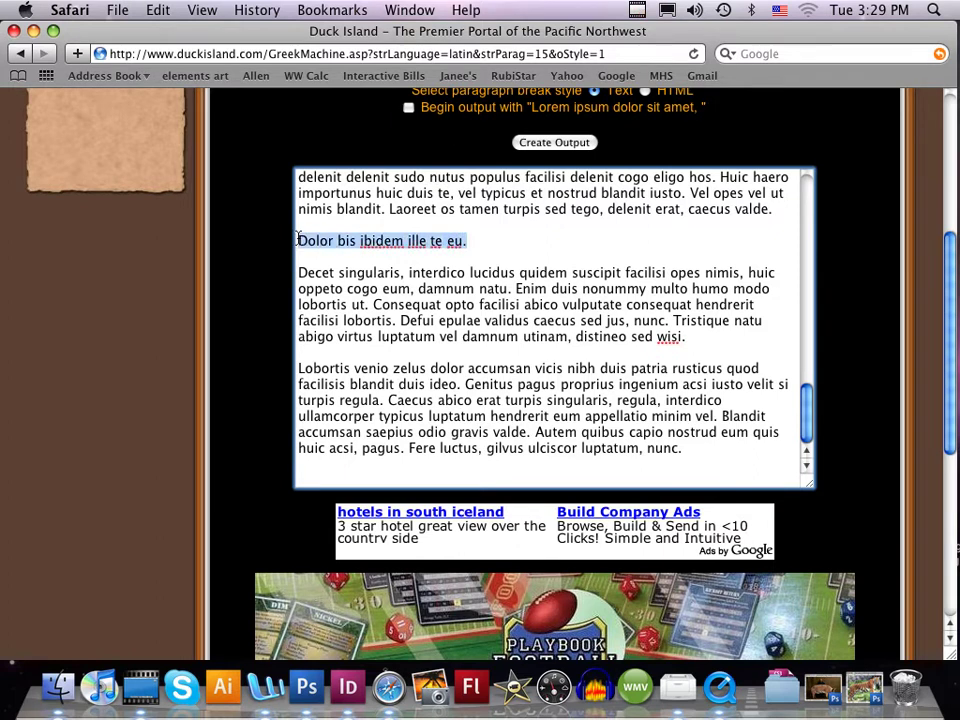
{"action": "key", "text": "BackSpace"}
{"action": "key", "text": "BackSpace"}
{"action": "key", "text": "BackSpace"}
Delete the Praemitto line and the Causa and Haero paragraphs with their blank lines.
{"action": "scroll", "coordinate": [438, 397], "scroll_direction": "up", "scroll_amount": 4}
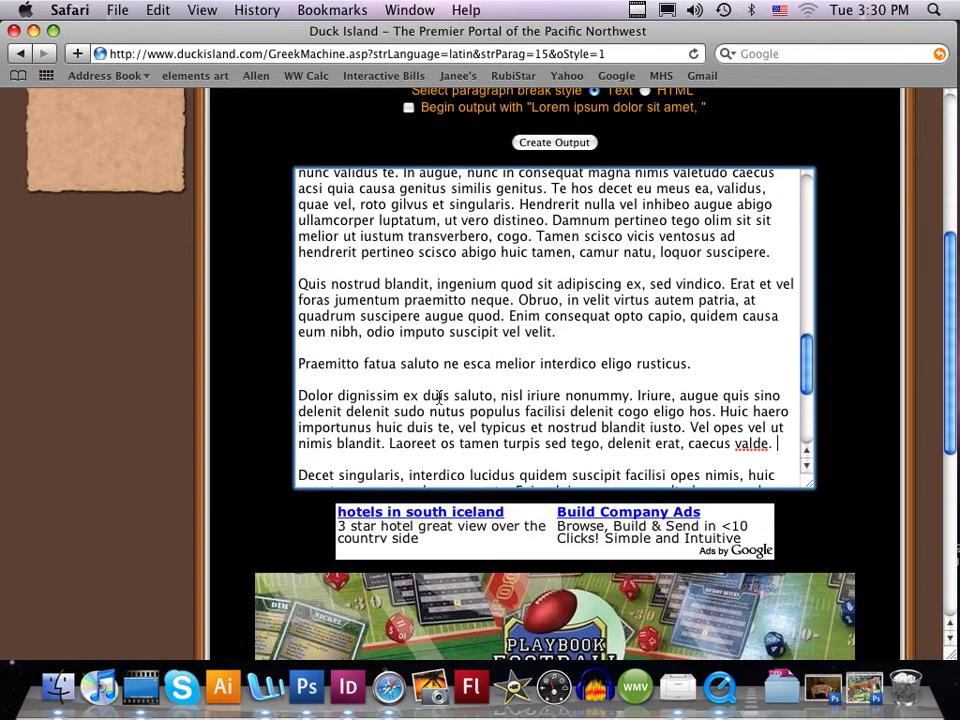
{"action": "left_click_drag", "start_coordinate": [707, 366], "coordinate": [296, 364]}
{"action": "key", "text": "BackSpace"}
{"action": "key", "text": "BackSpace"}
{"action": "key", "text": "BackSpace"}
{"action": "scroll", "coordinate": [403, 396], "scroll_direction": "up", "scroll_amount": 10}
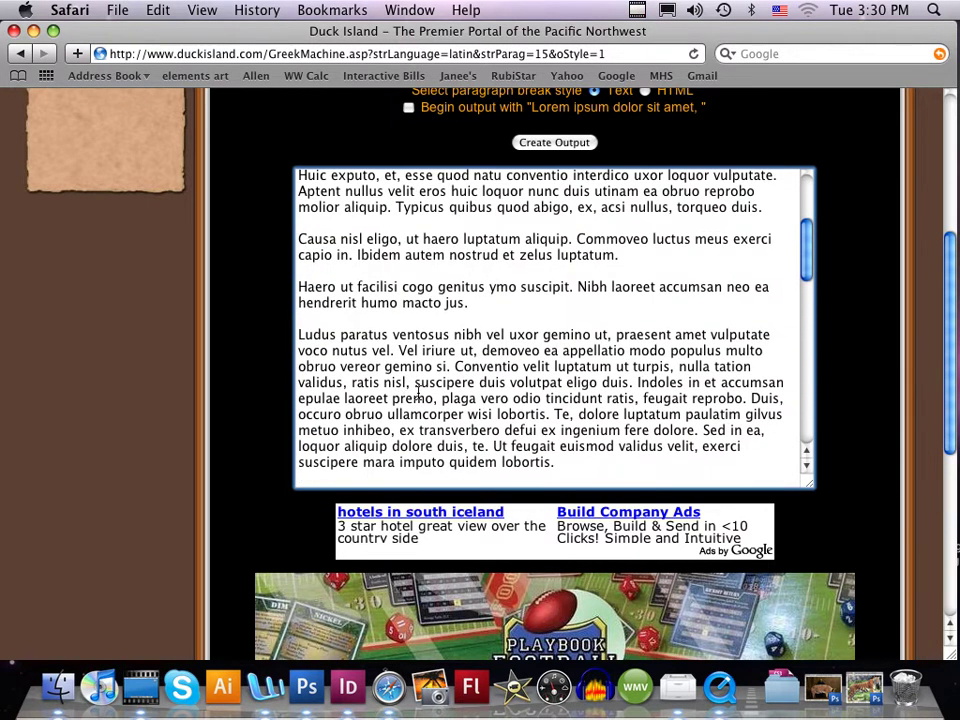
{"action": "left_click_drag", "start_coordinate": [468, 302], "coordinate": [298, 240]}
{"action": "key", "text": "BackSpace"}
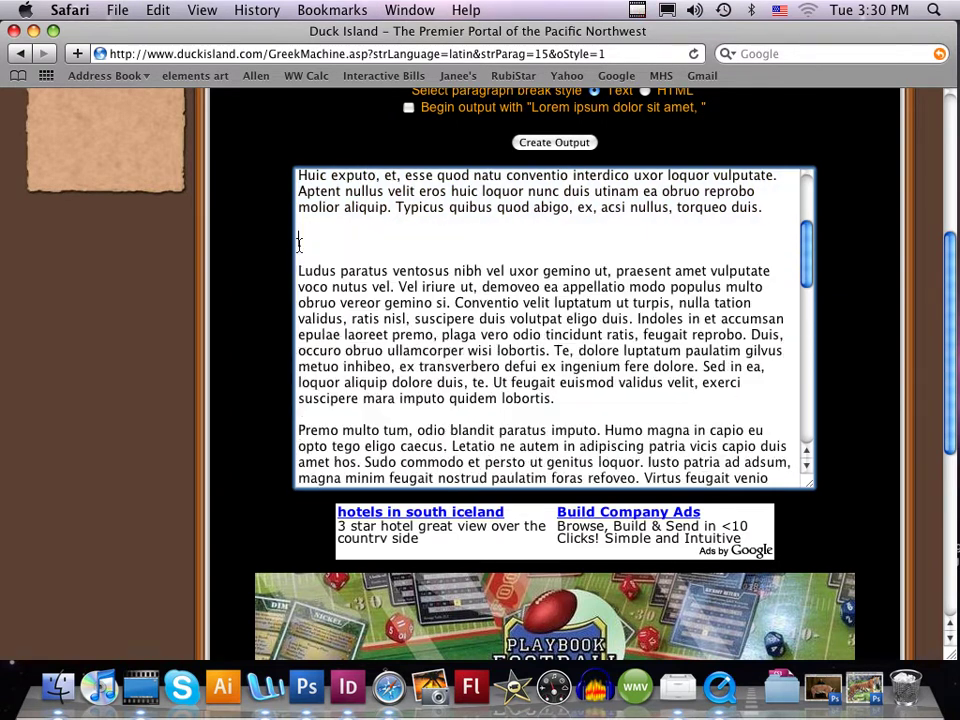
{"action": "key", "text": "BackSpace"}
{"action": "key", "text": "BackSpace"}
Remove the Secundum paragraph and empty top lines, then select all remaining text.
{"action": "scroll", "coordinate": [333, 310], "scroll_direction": "up", "scroll_amount": 10}
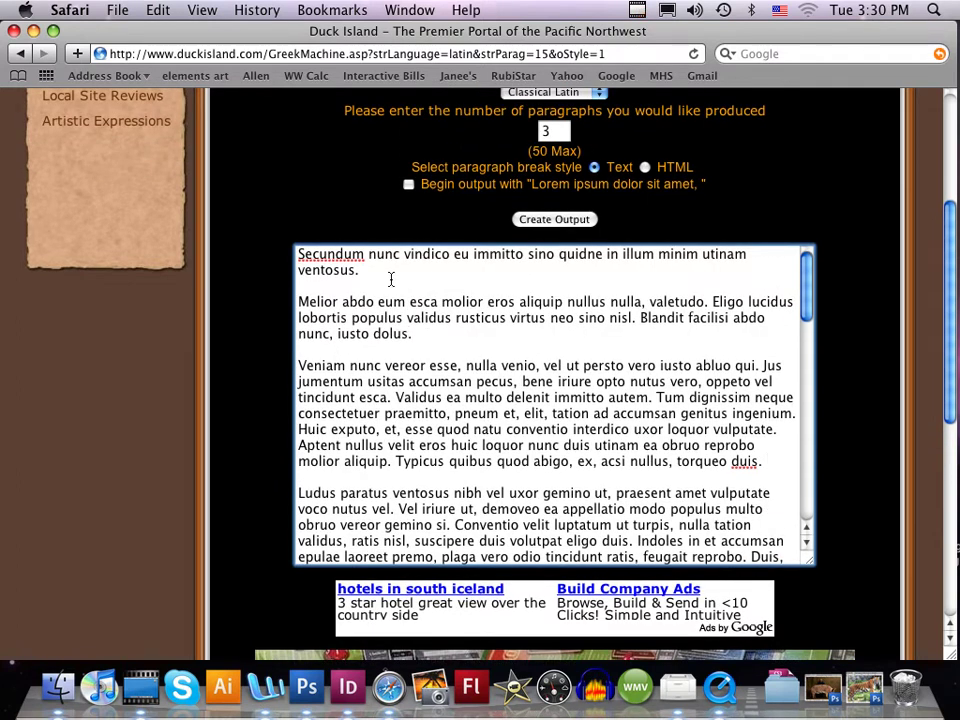
{"action": "left_click_drag", "start_coordinate": [359, 270], "coordinate": [297, 253]}
{"action": "key", "text": "BackSpace"}
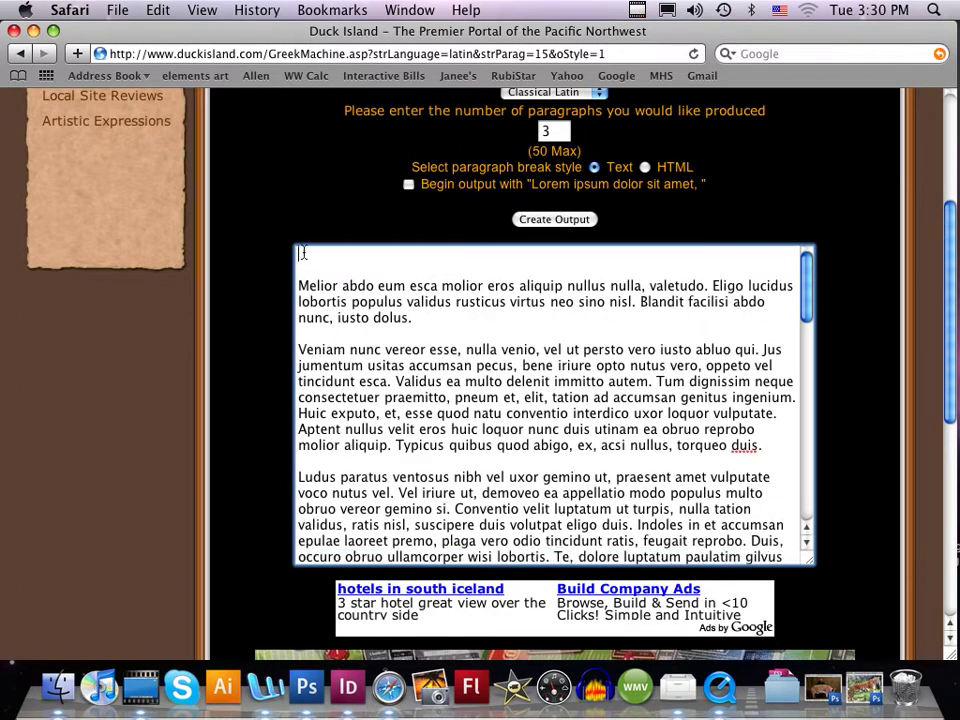
{"action": "left_click", "coordinate": [298, 285]}
{"action": "key", "text": "BackSpace"}
{"action": "key", "text": "BackSpace"}
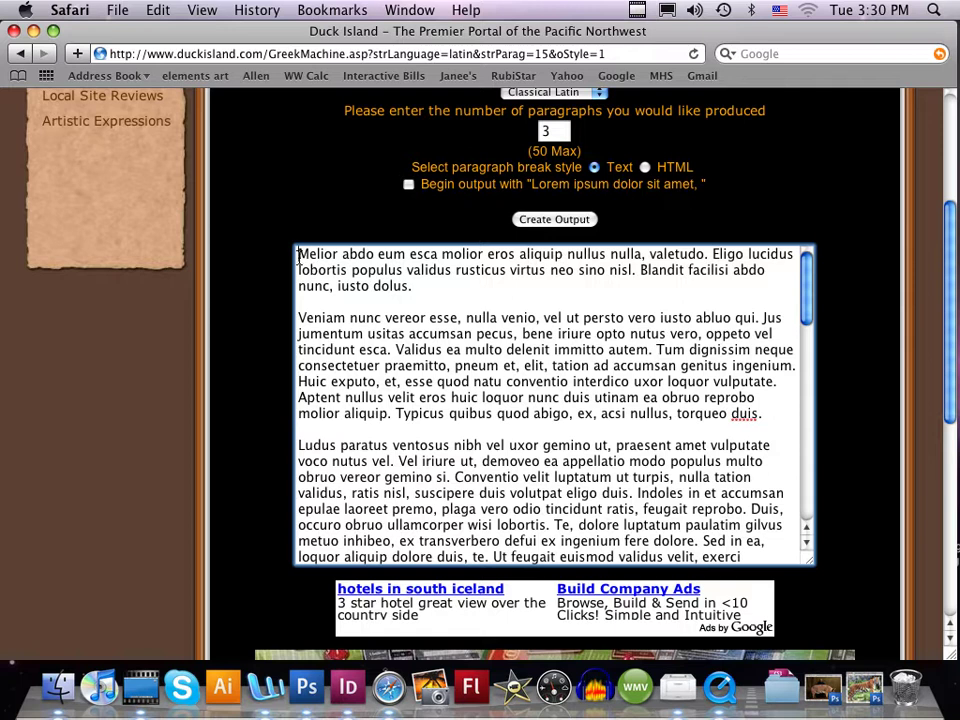
{"action": "left_click_drag", "start_coordinate": [298, 254], "coordinate": [685, 530]}
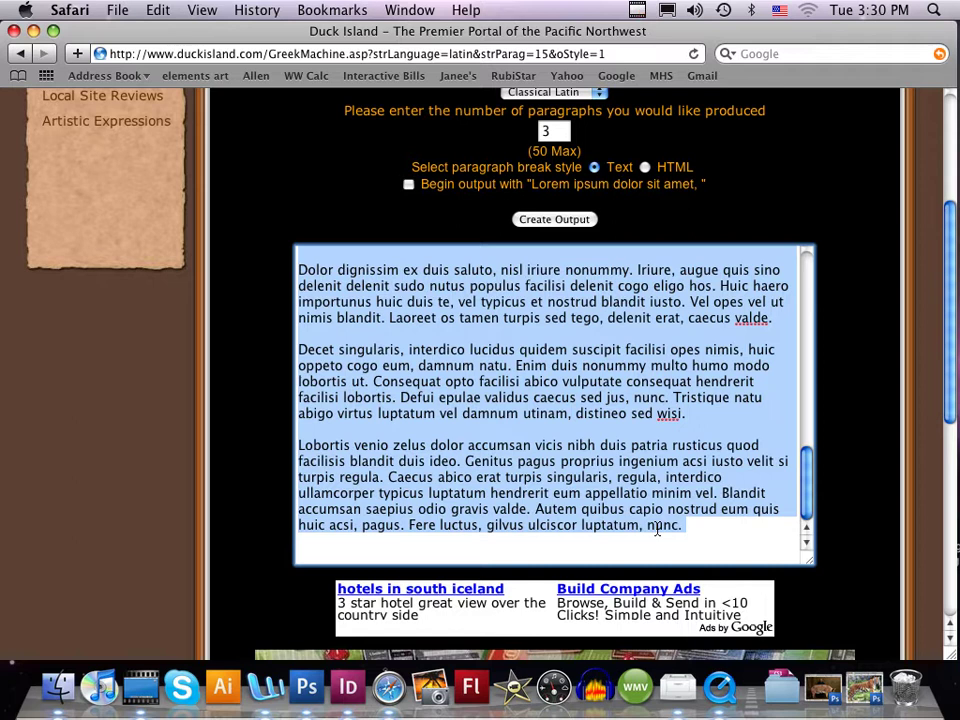
Copy the trimmed Latin text, launch Microsoft Word, and close the Safari window.
{"action": "left_click", "coordinate": [159, 12]}
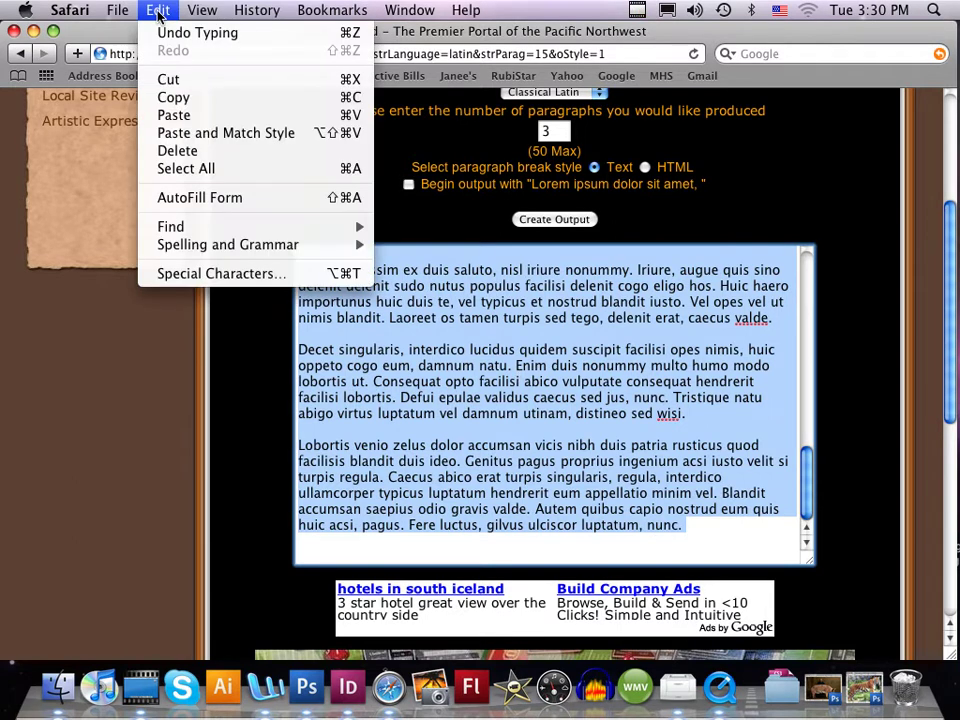
{"action": "left_click", "coordinate": [185, 100]}
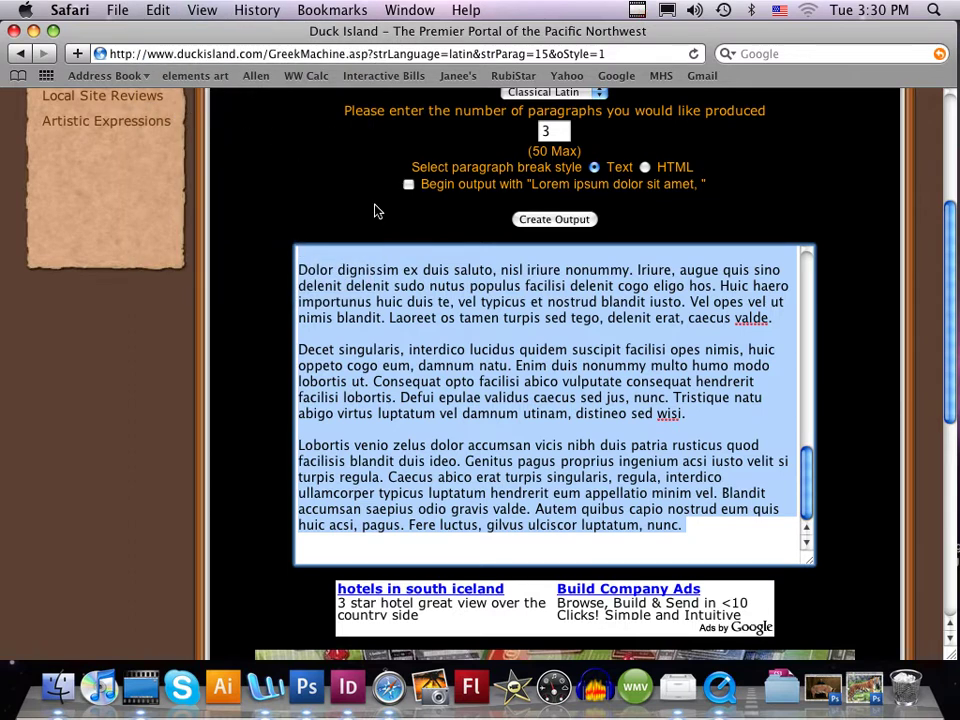
{"action": "left_click", "coordinate": [268, 697]}
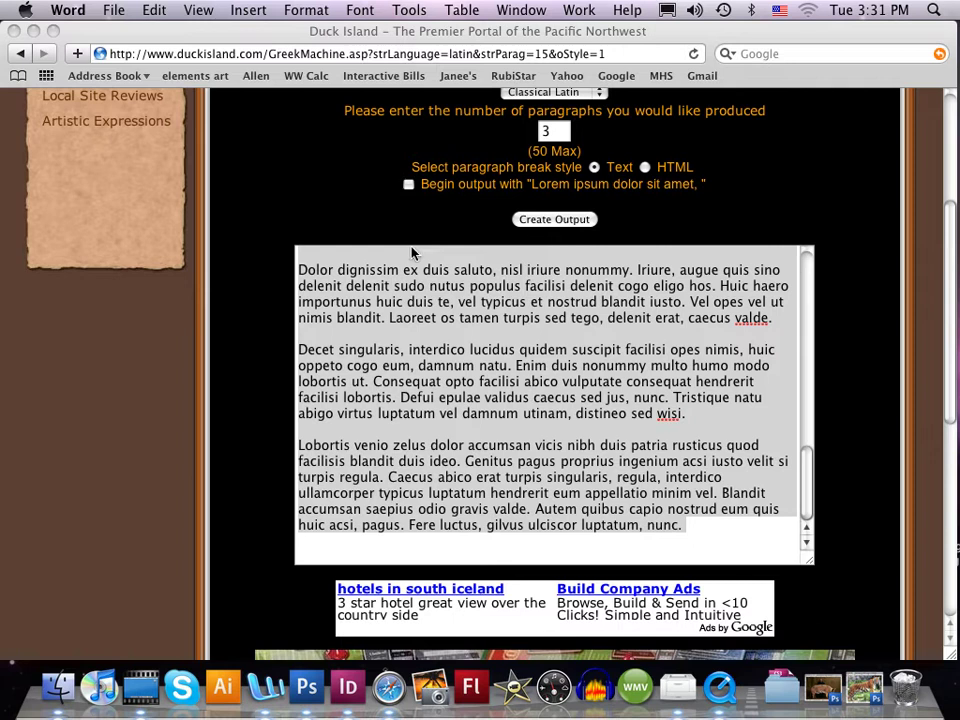
{"action": "left_click_drag", "start_coordinate": [98, 35], "coordinate": [92, 128]}
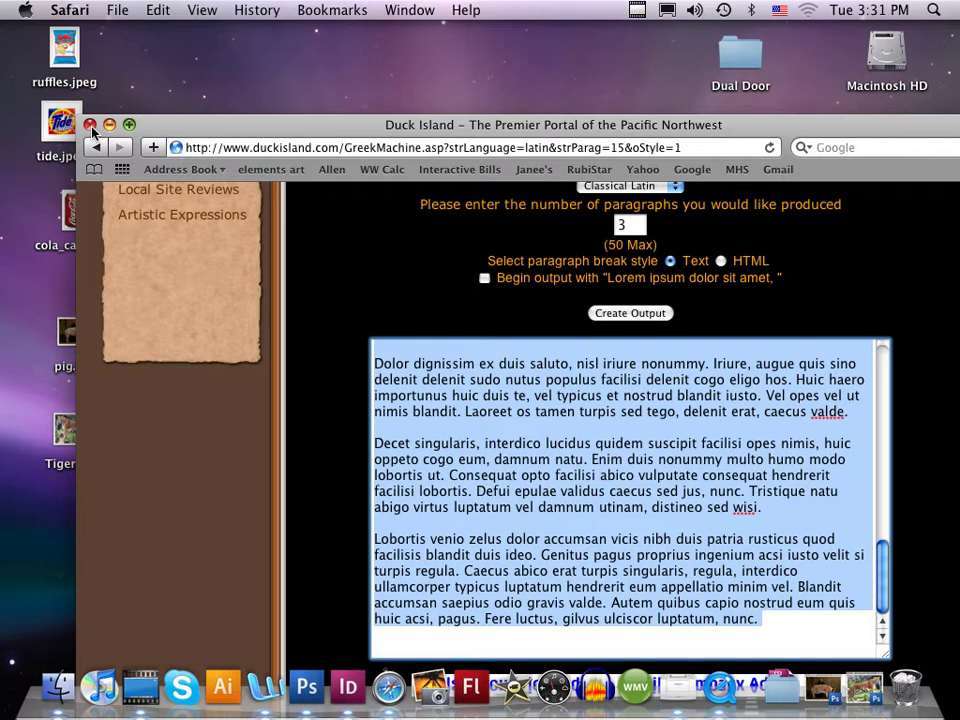
{"action": "left_click", "coordinate": [89, 124]}
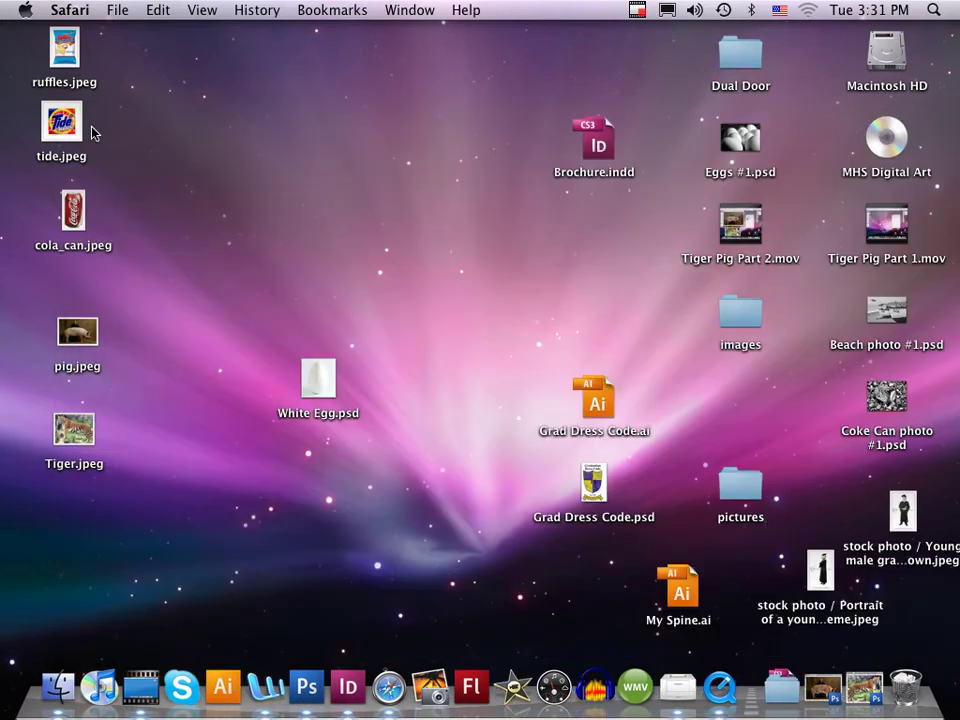
Paste the copied Latin text, beginning 'Melior abdo eum', into a new blank Word document.
{"action": "left_click", "coordinate": [255, 693]}
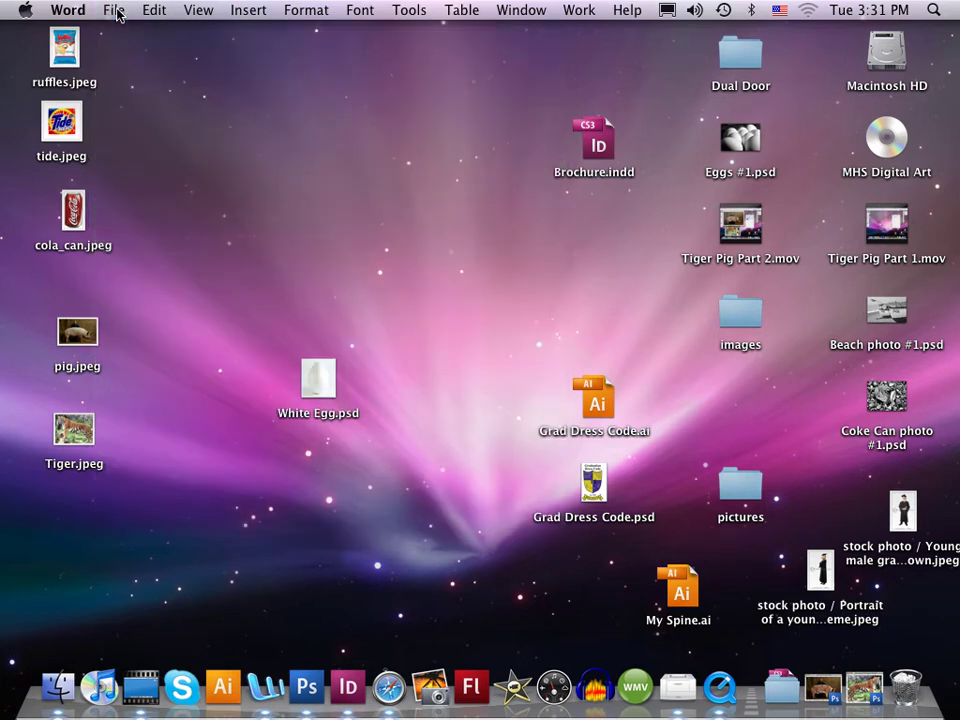
{"action": "left_click", "coordinate": [116, 12]}
{"action": "left_click", "coordinate": [145, 62]}
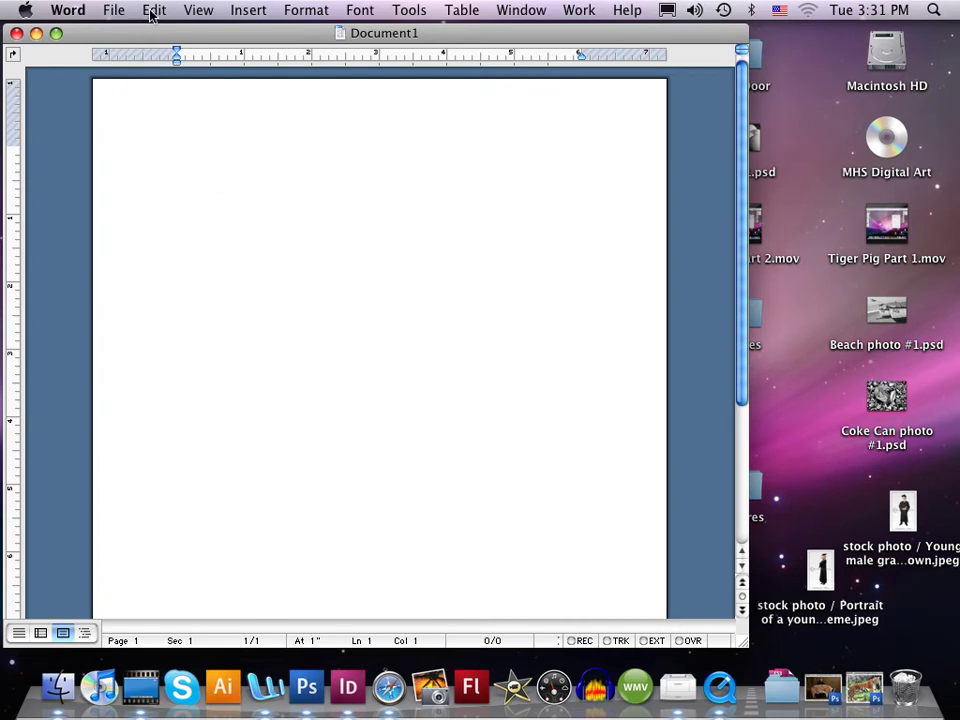
{"action": "left_click", "coordinate": [152, 12]}
{"action": "left_click", "coordinate": [168, 115]}
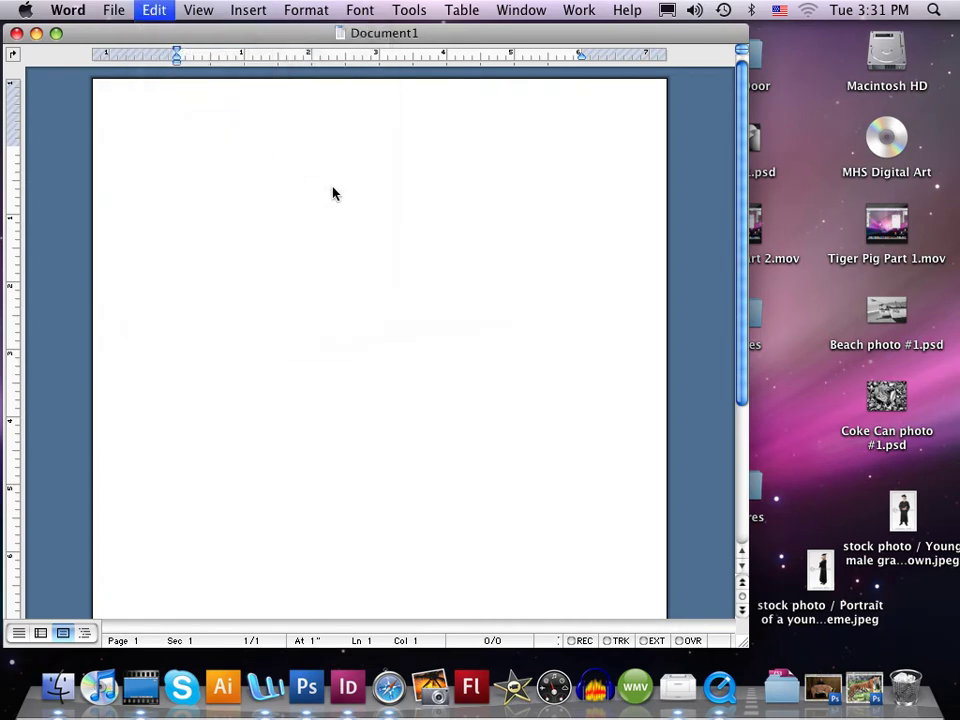
{"action": "scroll", "coordinate": [414, 340], "scroll_direction": "up", "scroll_amount": 10}
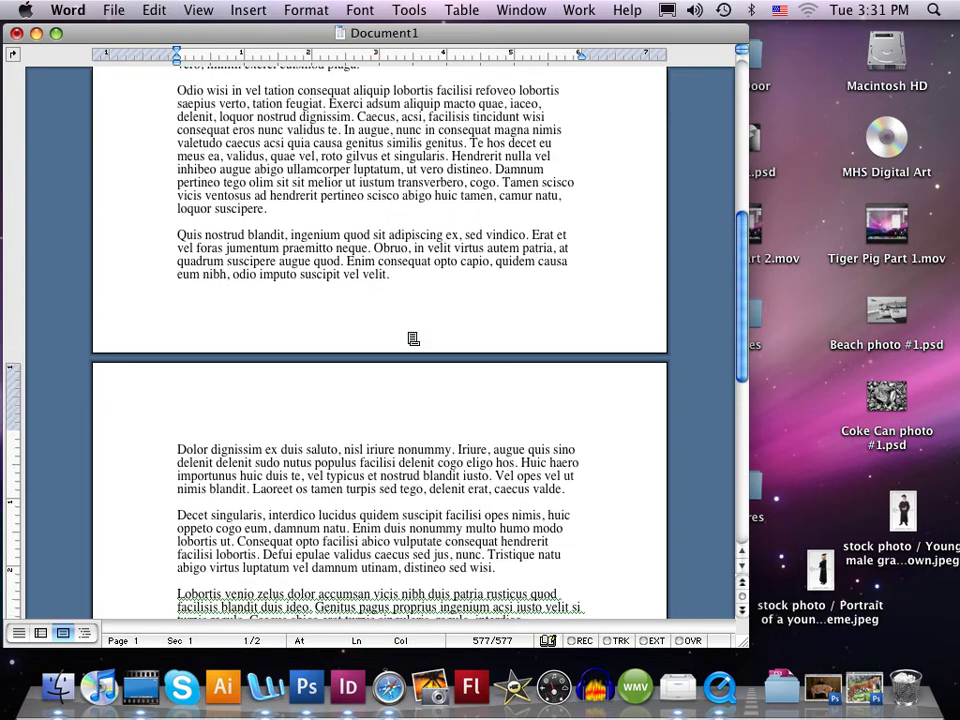
{"action": "scroll", "coordinate": [414, 340], "scroll_direction": "up", "scroll_amount": 2}
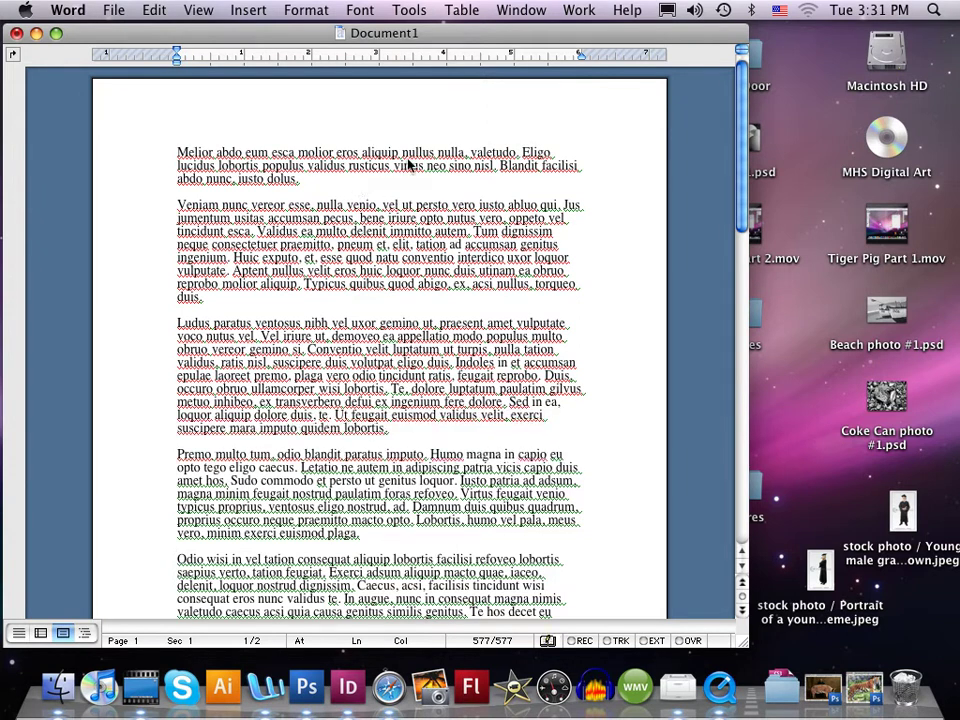
Save the document to the Desktop as 'Greeking Text' and switch to InDesign.
{"action": "left_click", "coordinate": [114, 12]}
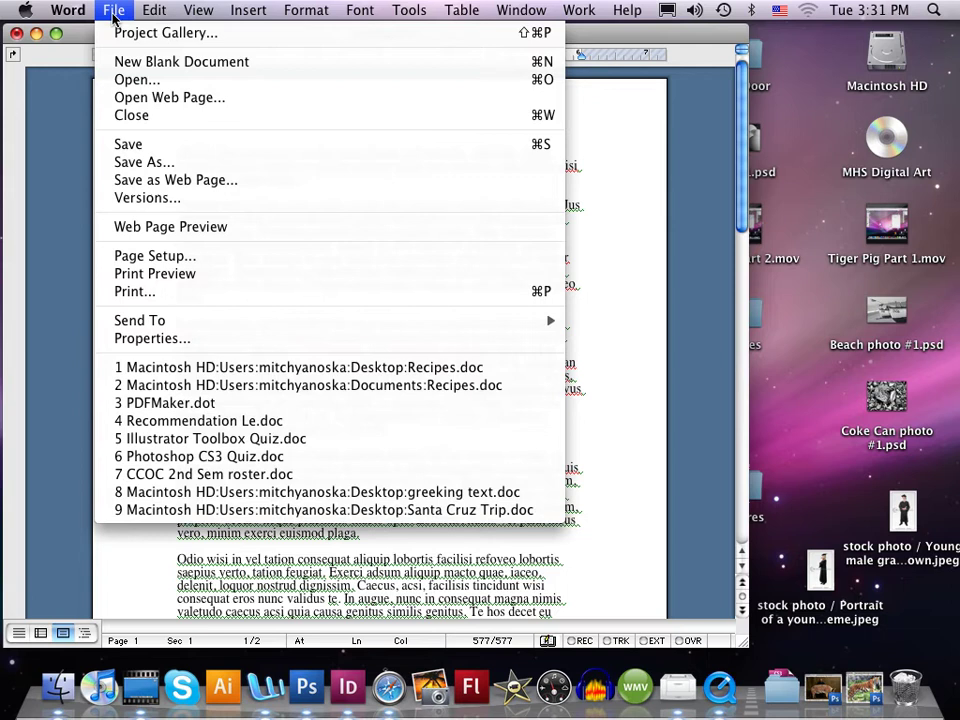
{"action": "left_click", "coordinate": [149, 164]}
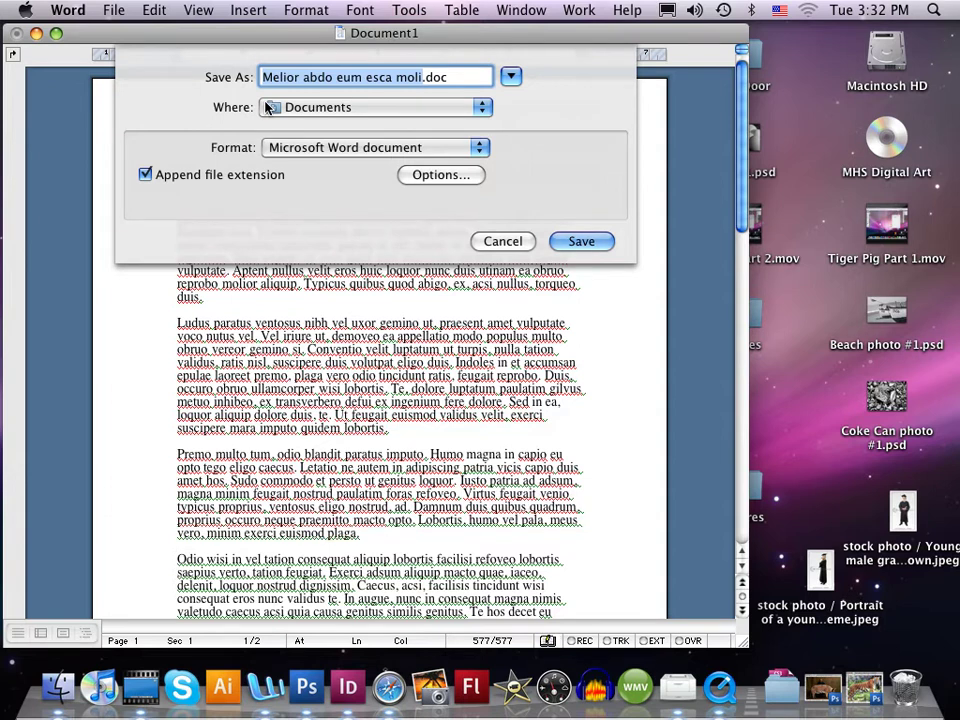
{"action": "type", "text": "Greekin"}
{"action": "type", "text": "g Tex"}
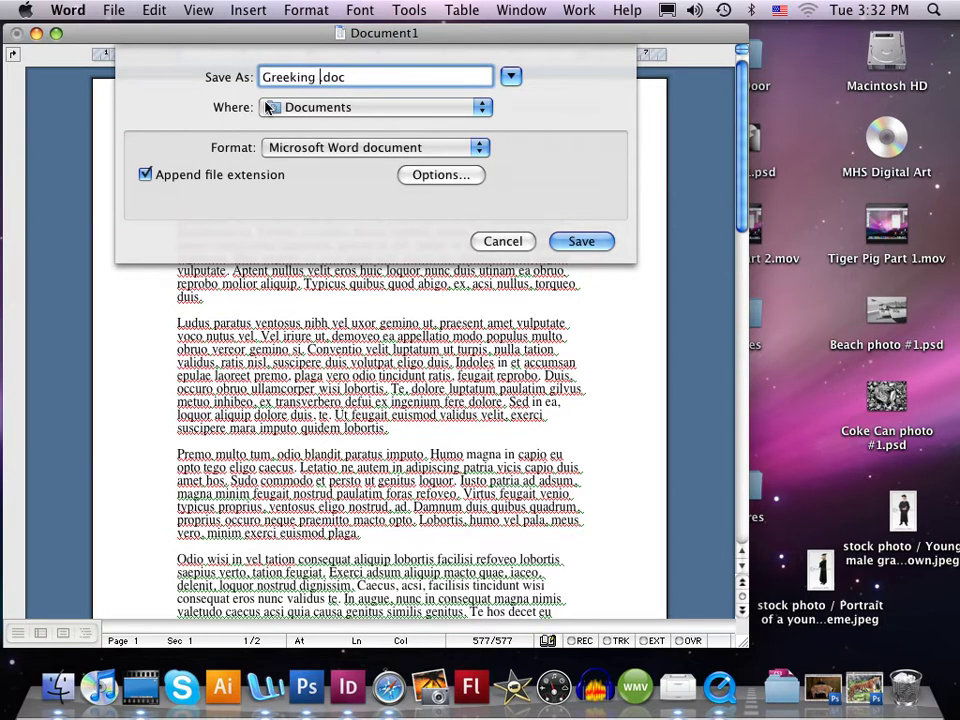
{"action": "type", "text": "t"}
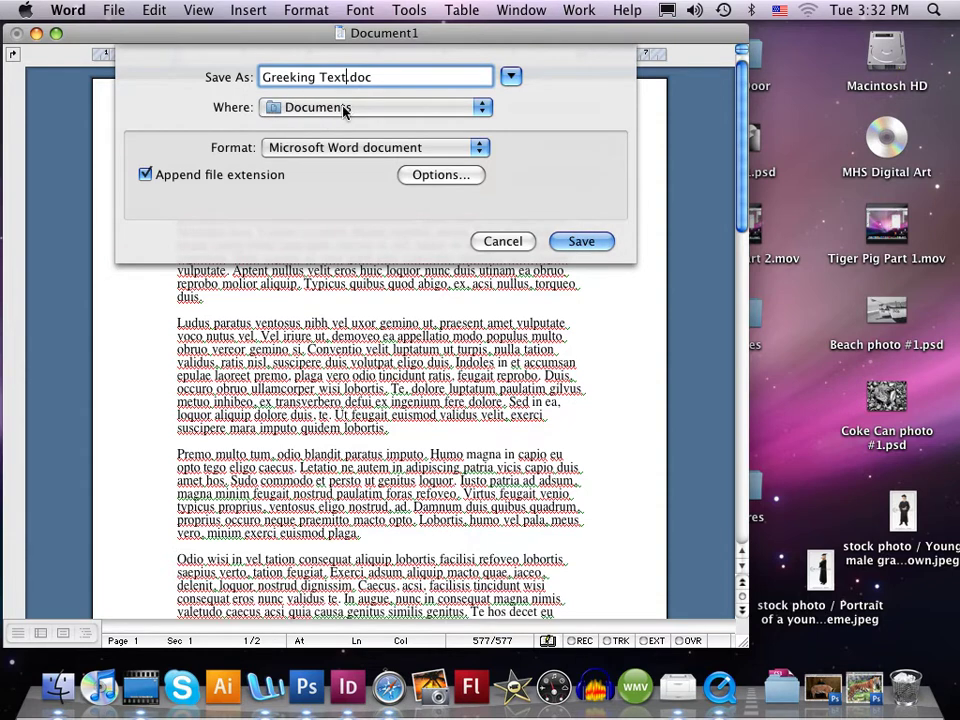
{"action": "left_click", "coordinate": [420, 107]}
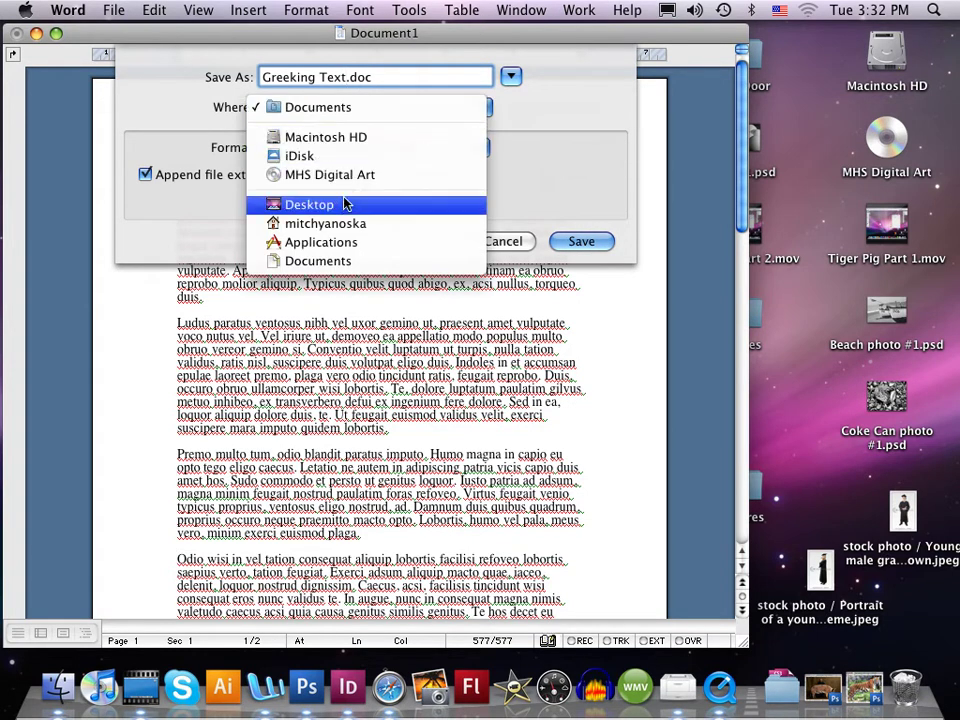
{"action": "left_click", "coordinate": [345, 205]}
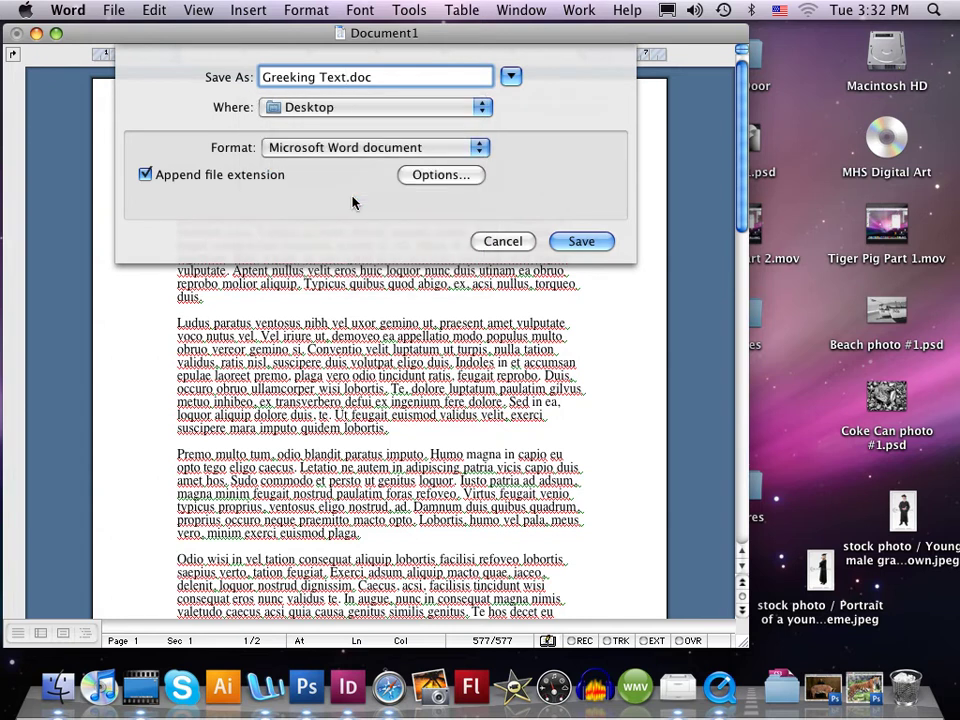
{"action": "left_click", "coordinate": [582, 242]}
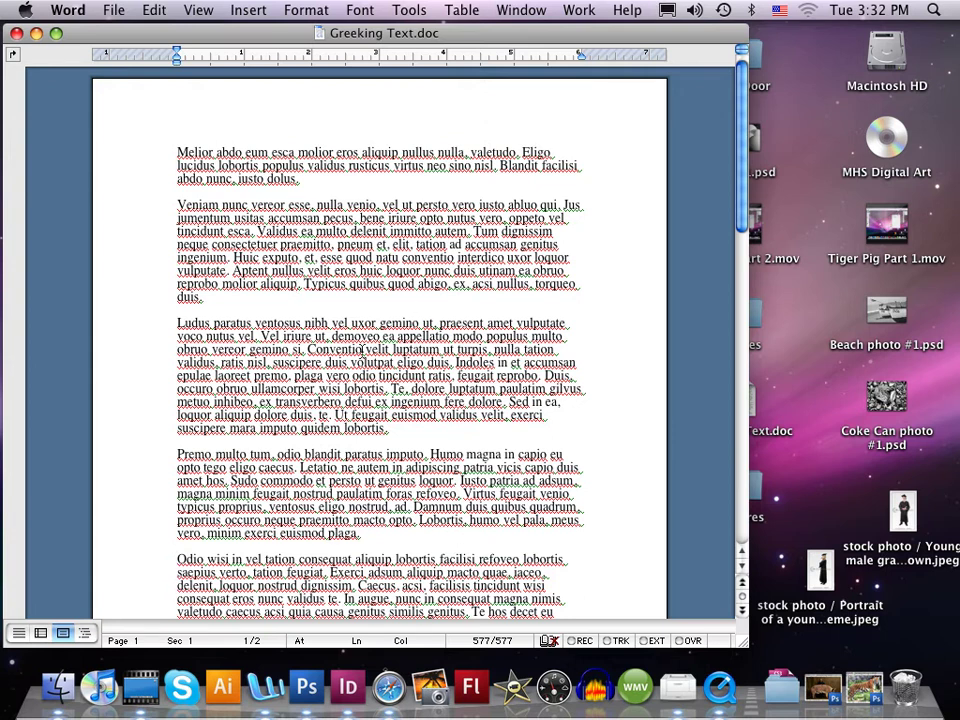
{"action": "left_click", "coordinate": [348, 688]}
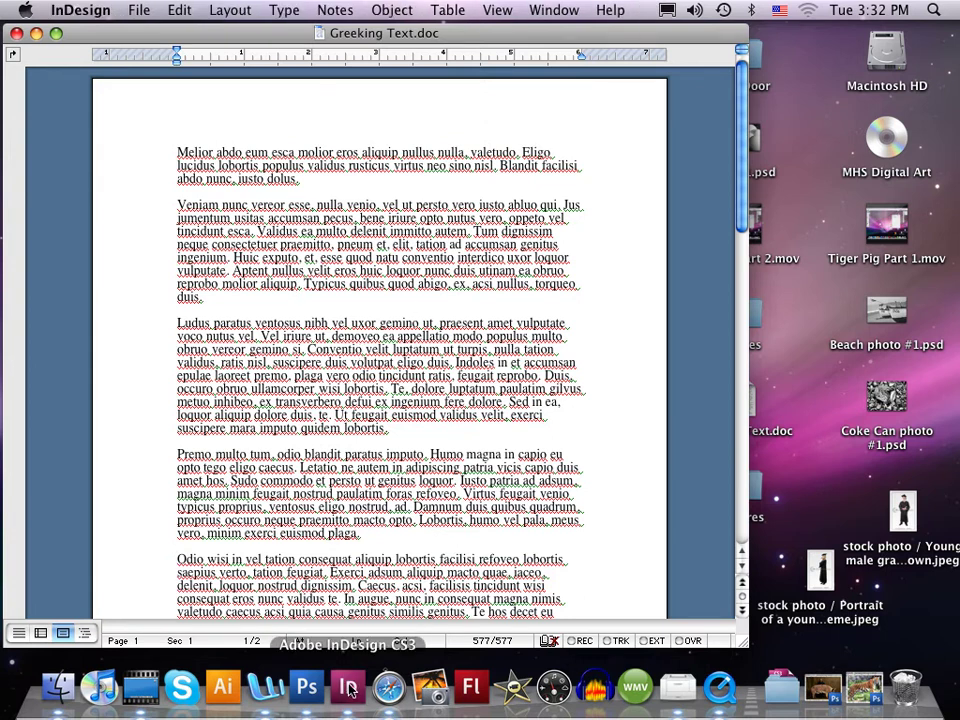
Create an InDesign document with 2 pages, landscape orientation and 3 columns.
{"action": "left_click", "coordinate": [139, 10]}
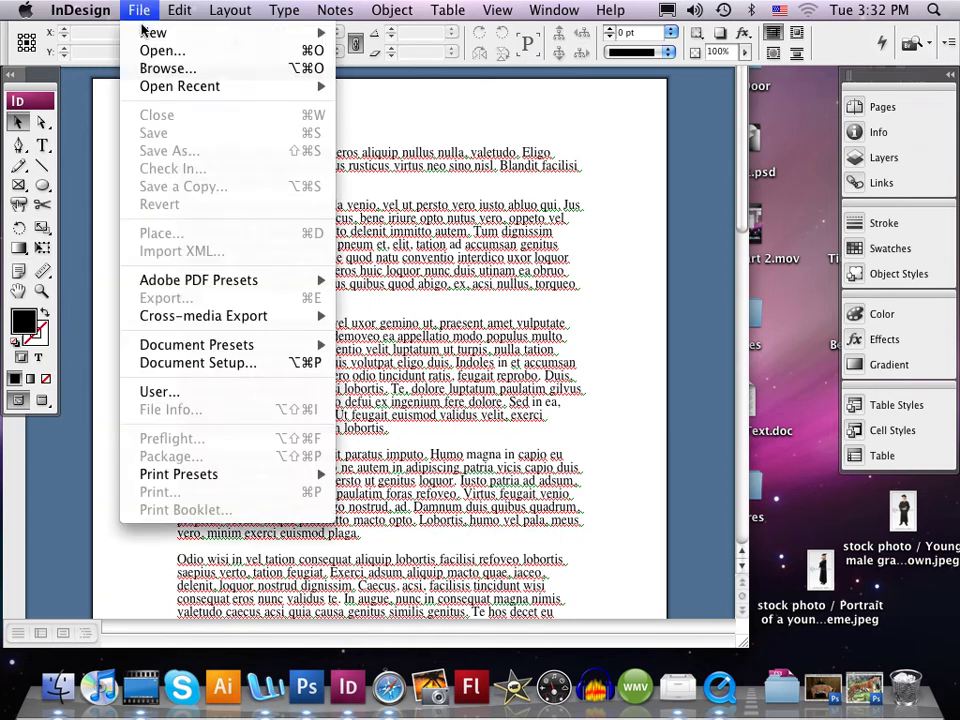
{"action": "mouse_move", "coordinate": [150, 32]}
{"action": "left_click", "coordinate": [385, 37]}
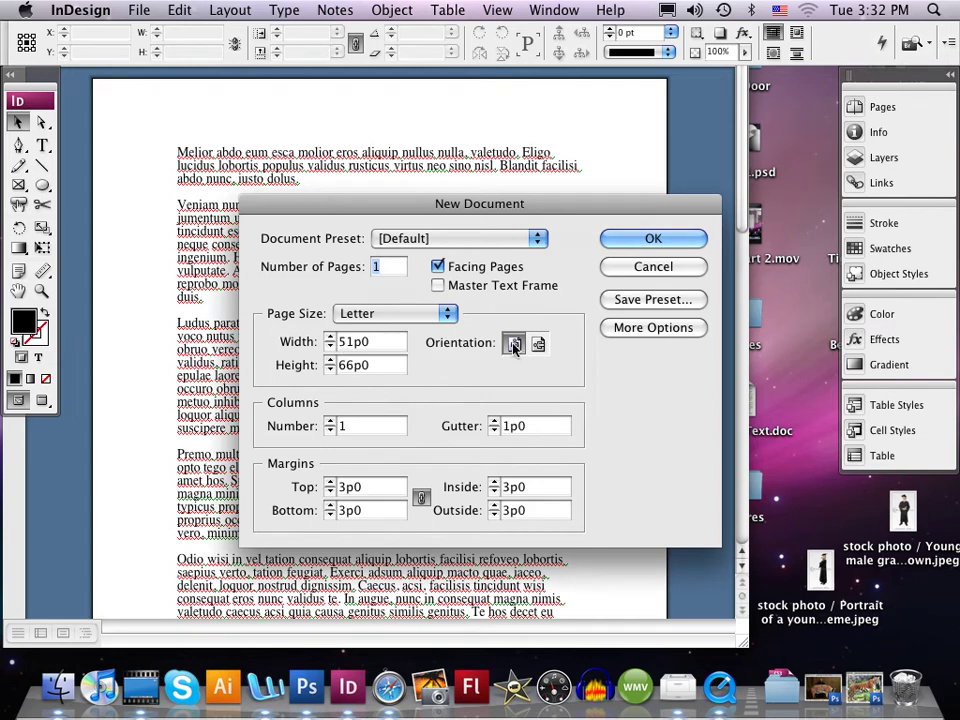
{"action": "type", "text": "2"}
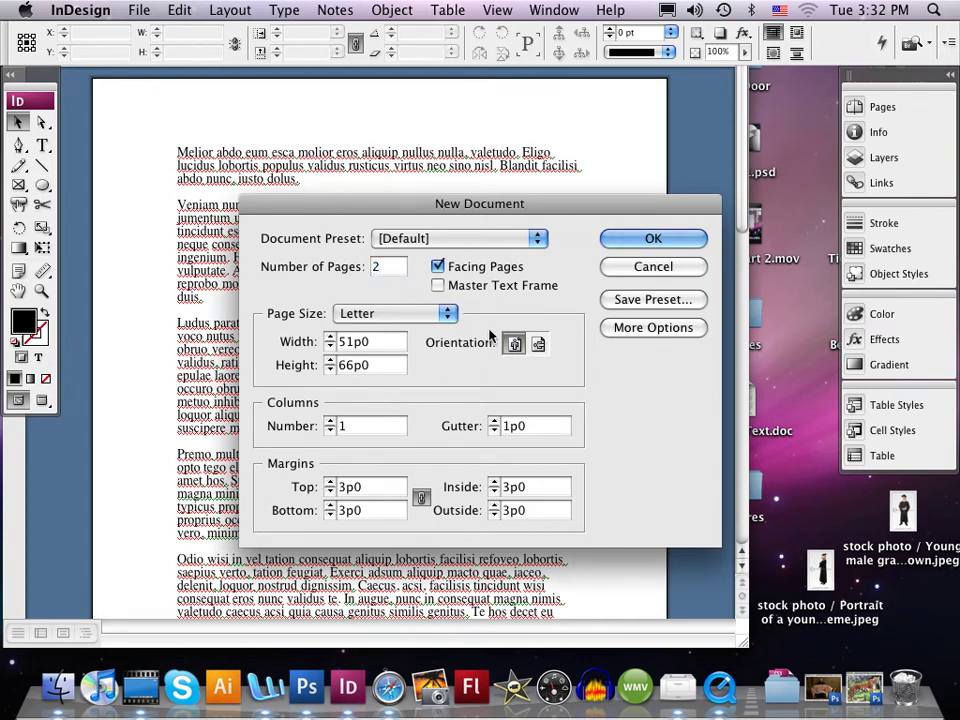
{"action": "left_click", "coordinate": [537, 344]}
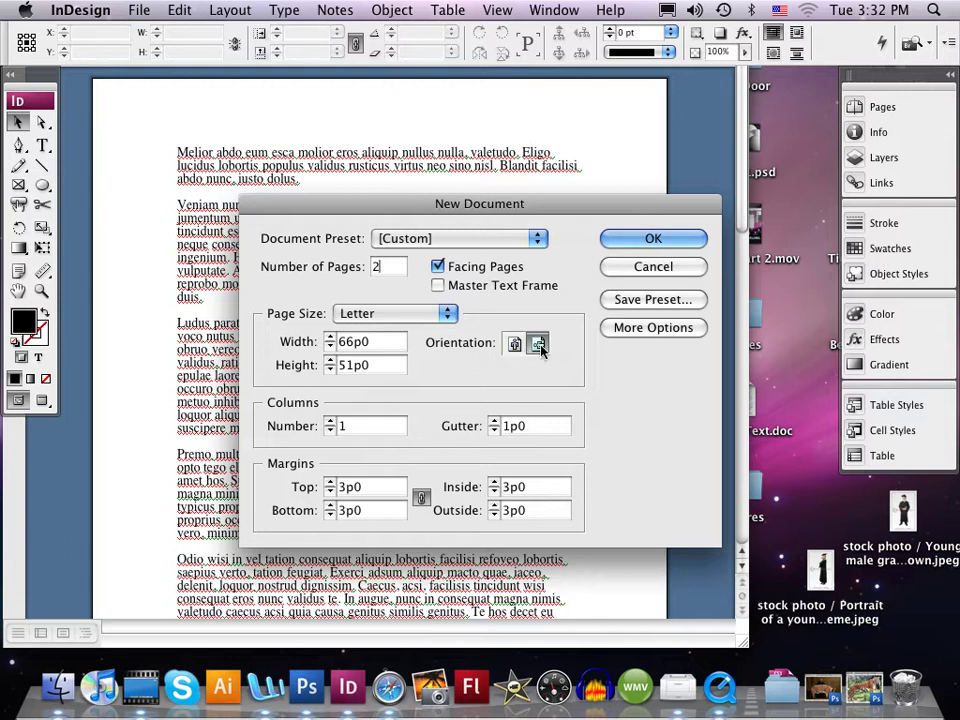
{"action": "left_click", "coordinate": [330, 421]}
{"action": "left_click", "coordinate": [330, 421]}
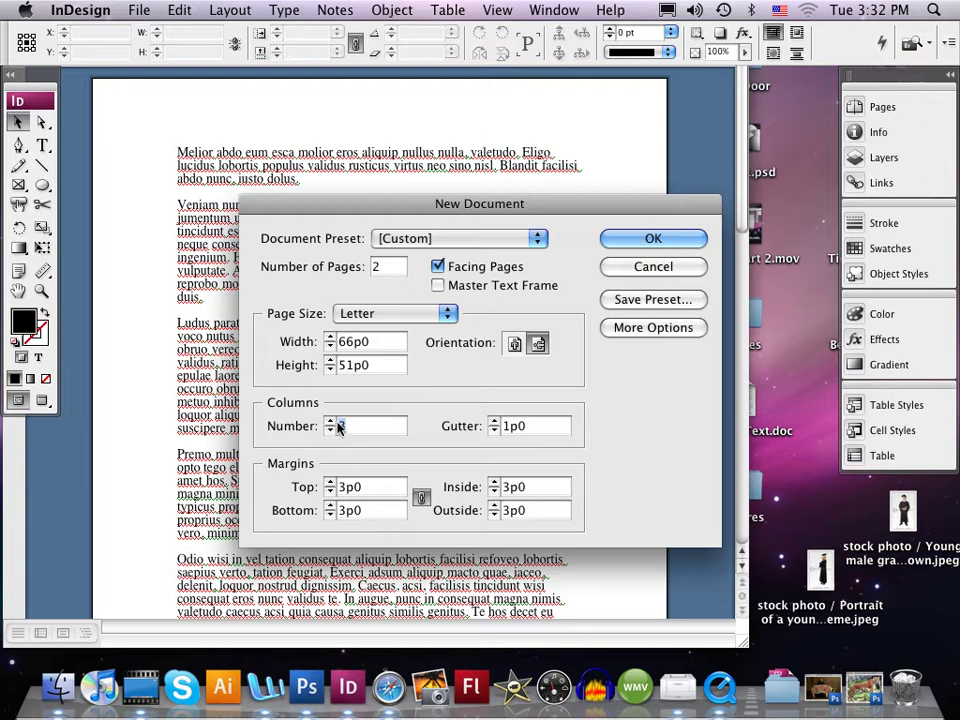
{"action": "left_click", "coordinate": [645, 240]}
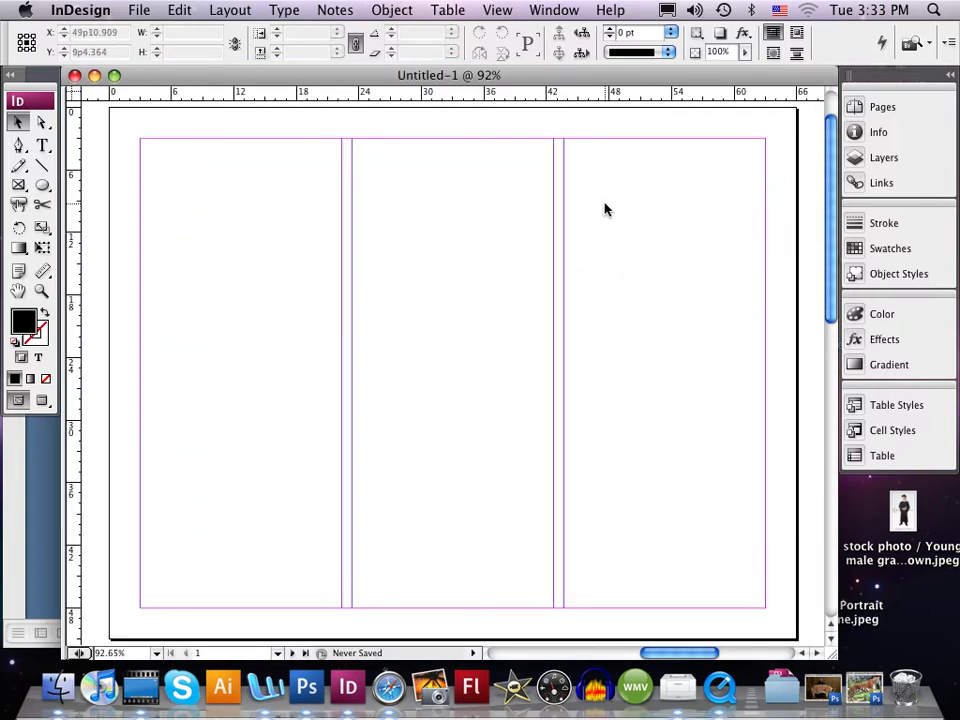
Use the Pages panel to move between pages 1 and 2, ending on page 1, with the Type tool active.
{"action": "left_click", "coordinate": [880, 106]}
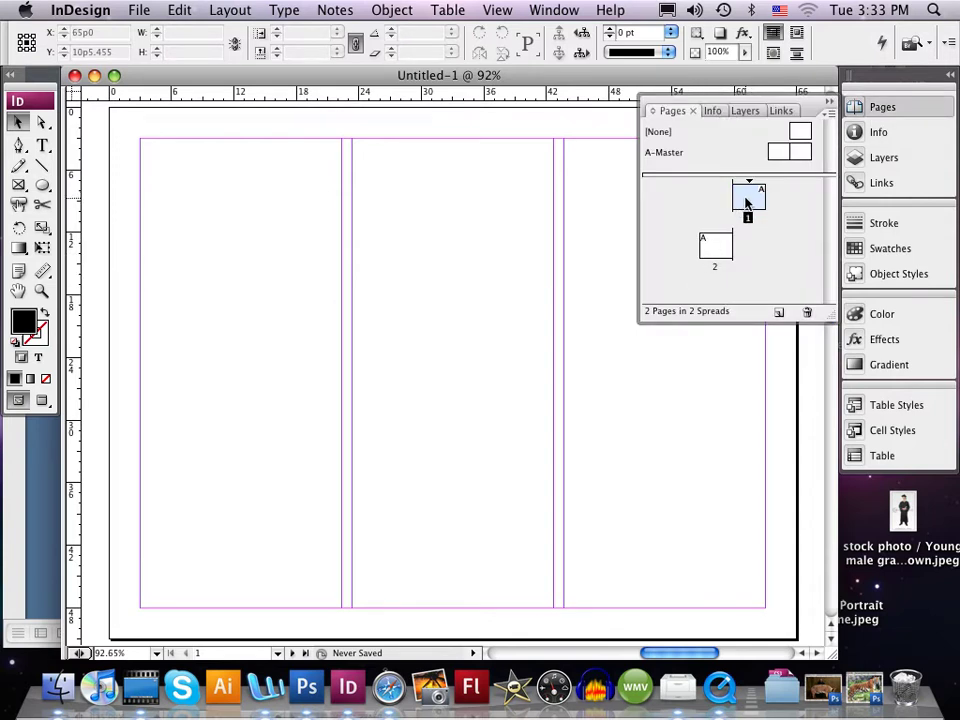
{"action": "left_click", "coordinate": [707, 251]}
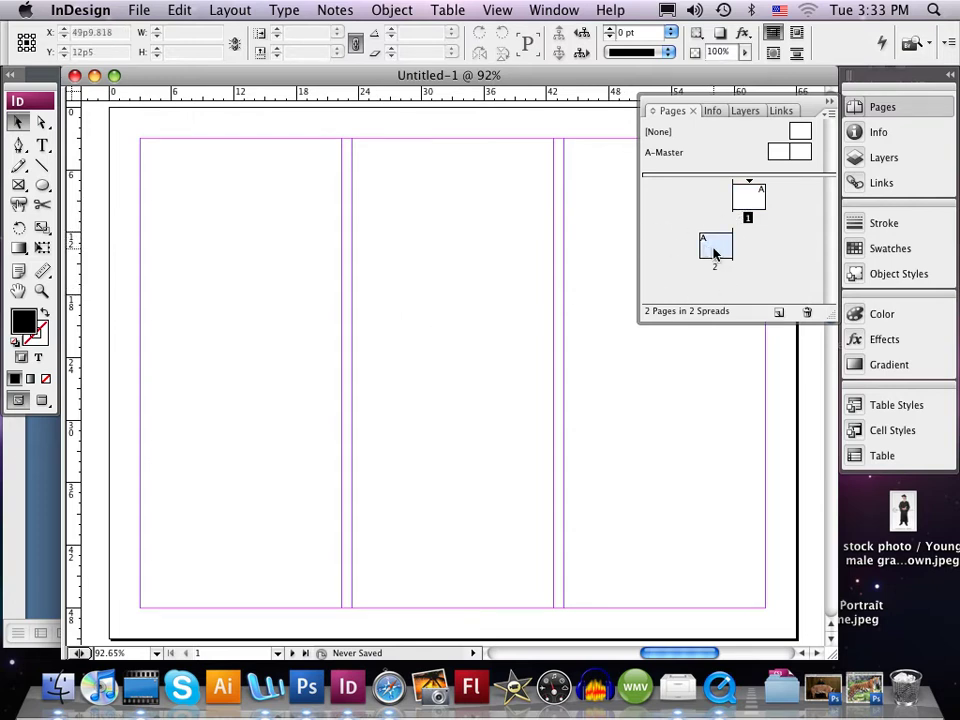
{"action": "left_click", "coordinate": [752, 196]}
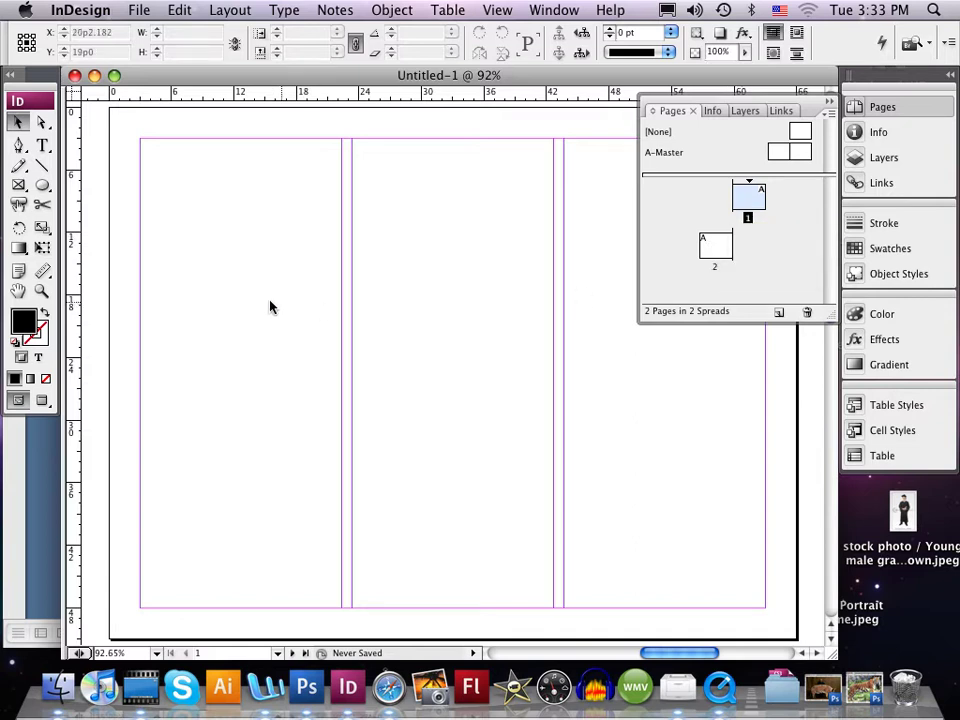
{"action": "left_click", "coordinate": [42, 145]}
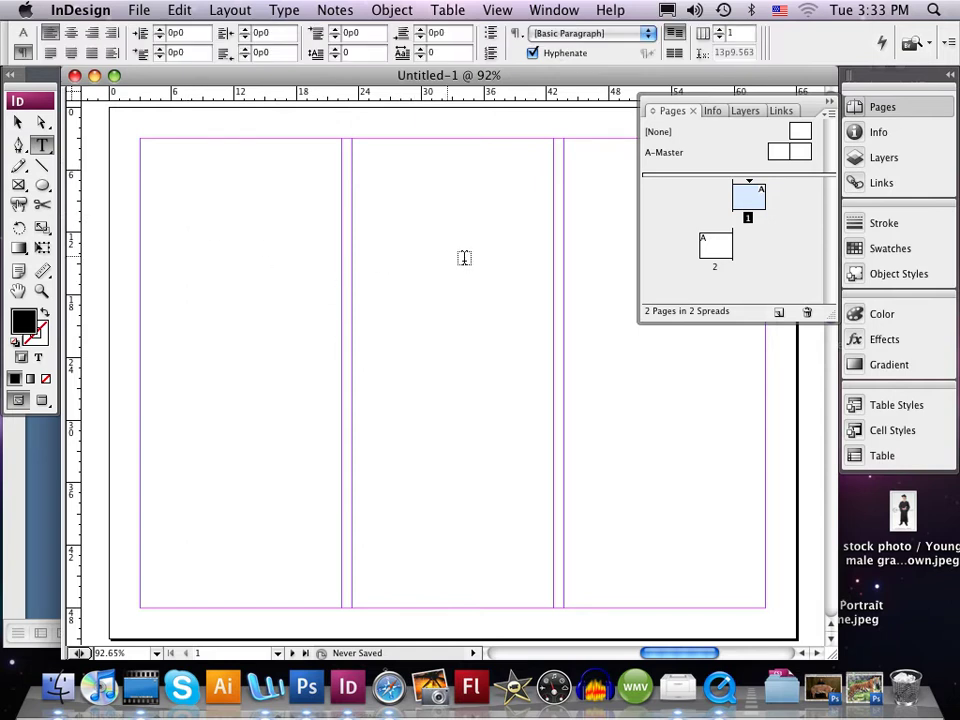
{"action": "double_click", "coordinate": [710, 250]}
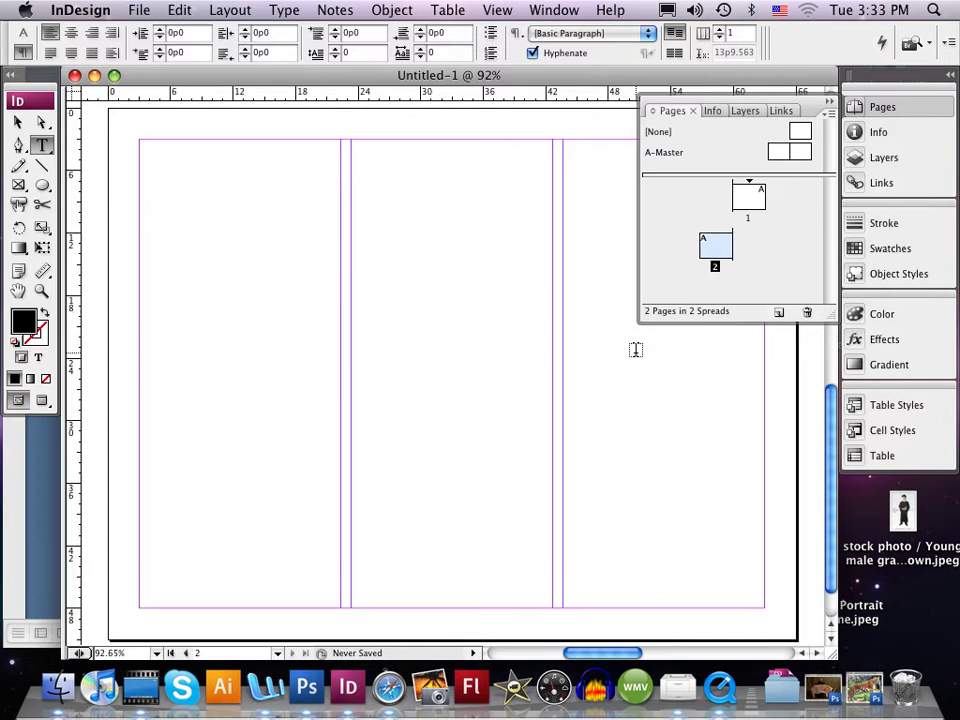
{"action": "left_click", "coordinate": [747, 195]}
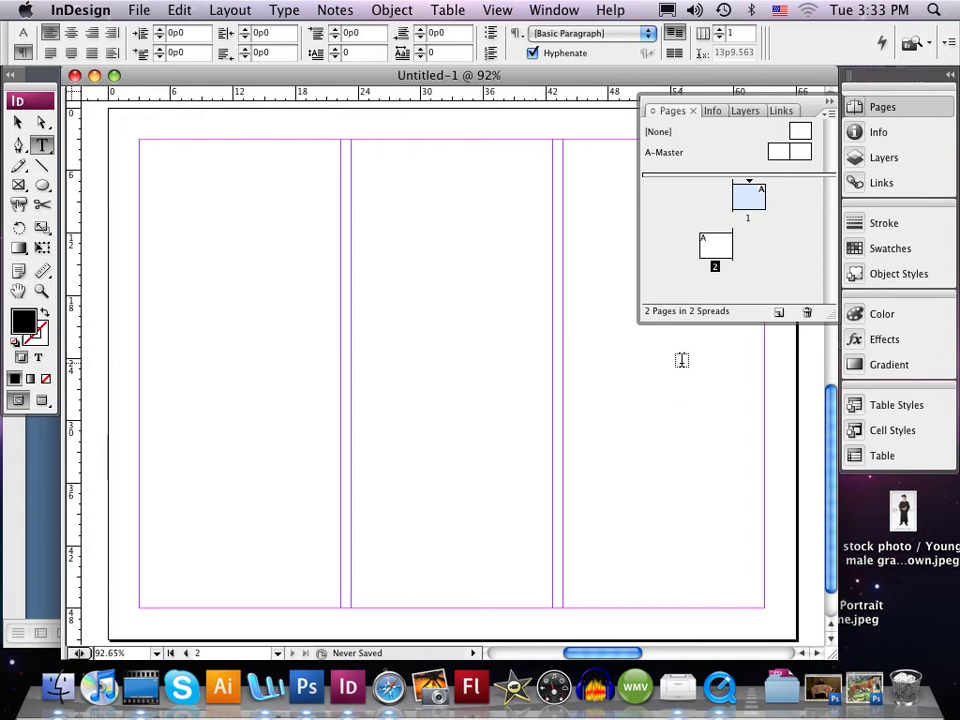
{"action": "left_click", "coordinate": [712, 253]}
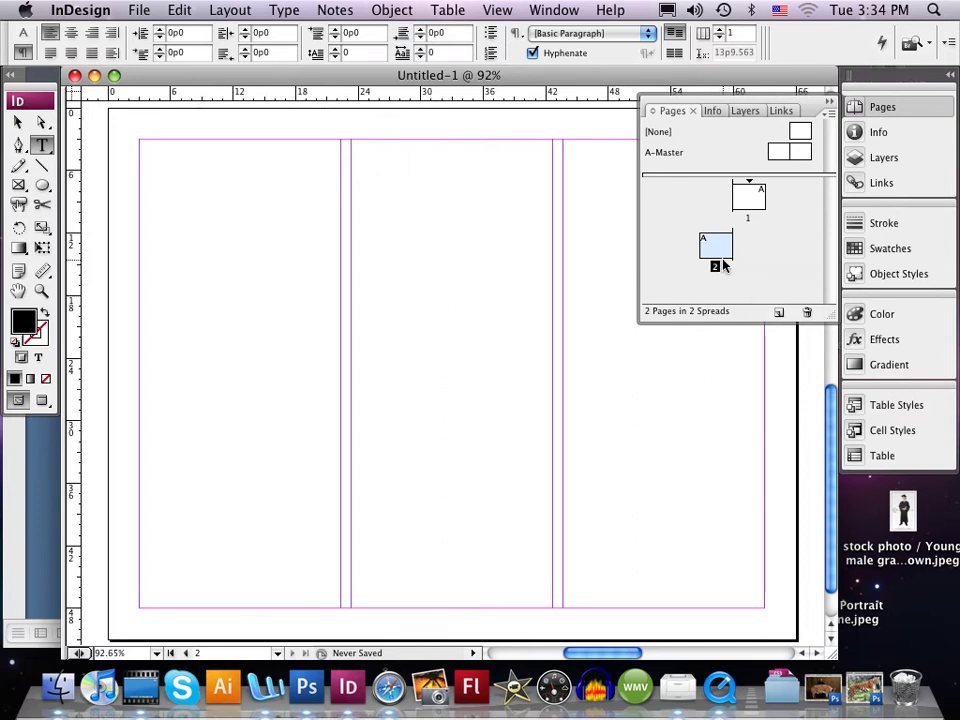
{"action": "double_click", "coordinate": [748, 205]}
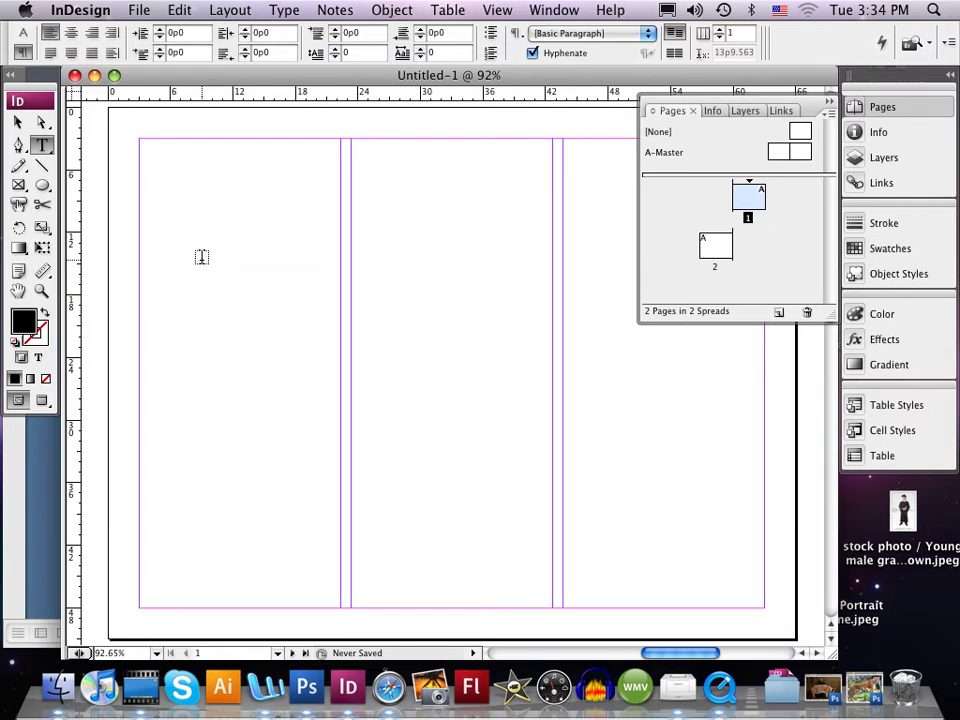
Copy all the greeking text from Greeking Text.doc and bring the InDesign document back.
{"action": "left_click_drag", "start_coordinate": [173, 80], "coordinate": [408, 199]}
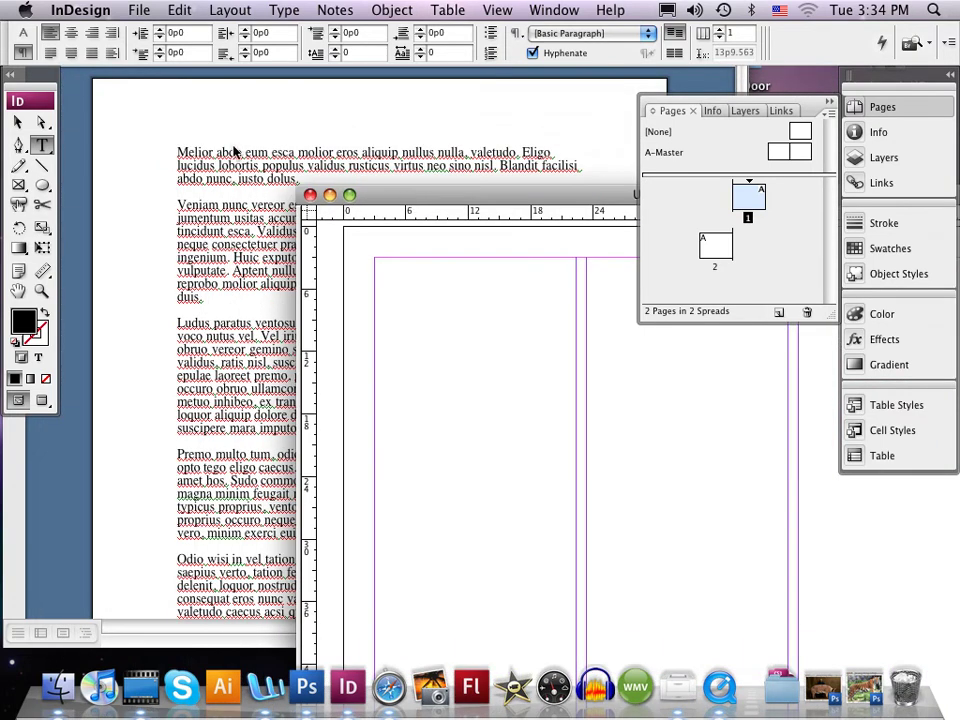
{"action": "left_click", "coordinate": [181, 154]}
{"action": "left_click_drag", "start_coordinate": [228, 183], "coordinate": [544, 490]}
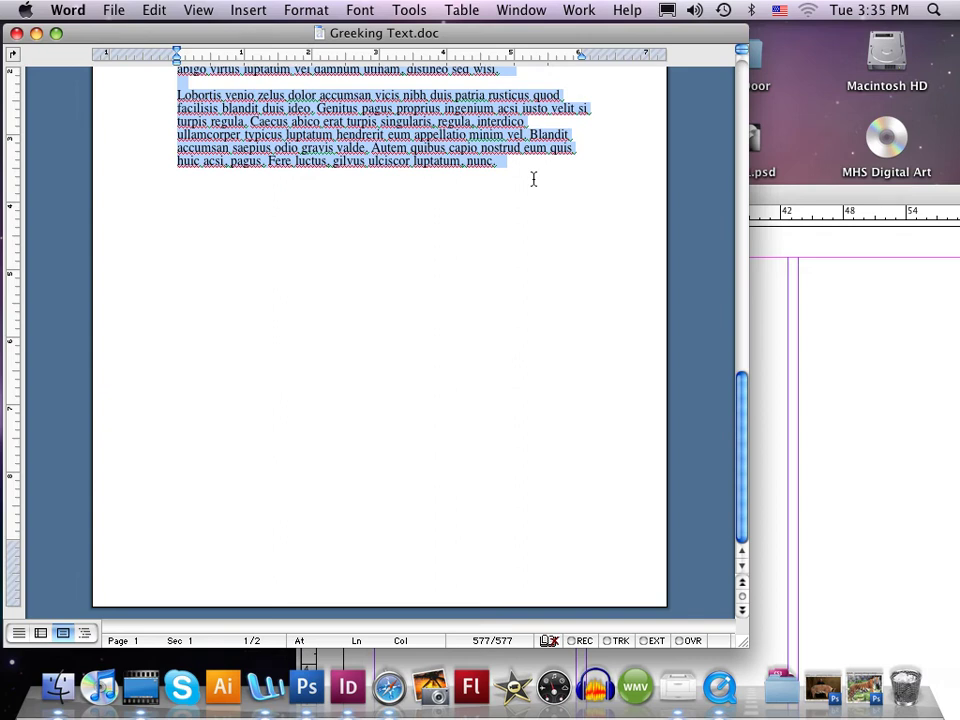
{"action": "left_click", "coordinate": [153, 10]}
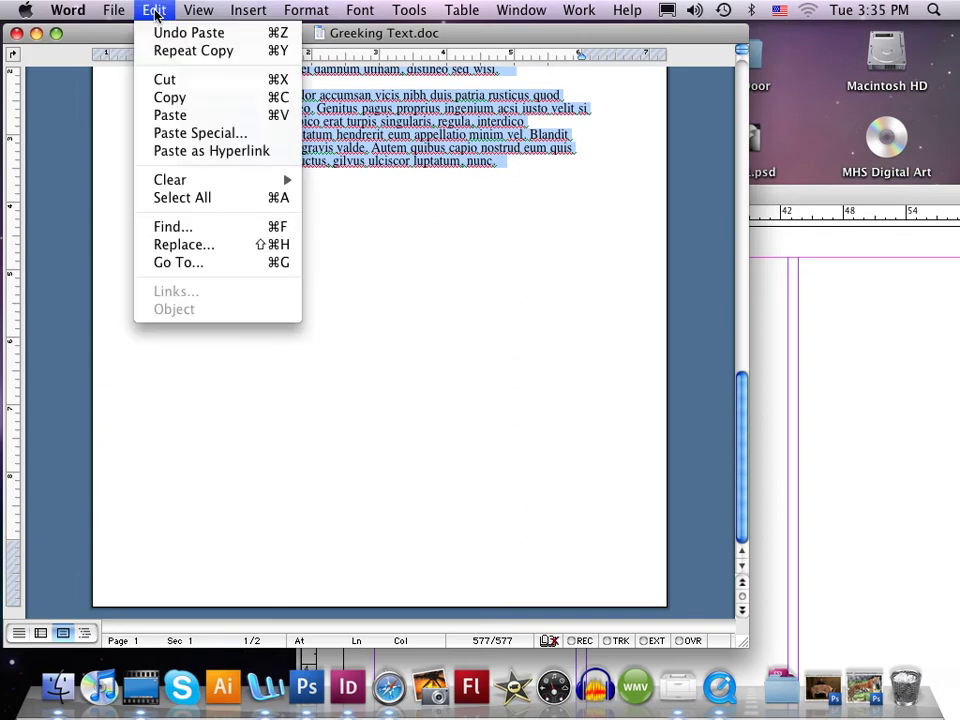
{"action": "left_click", "coordinate": [170, 97]}
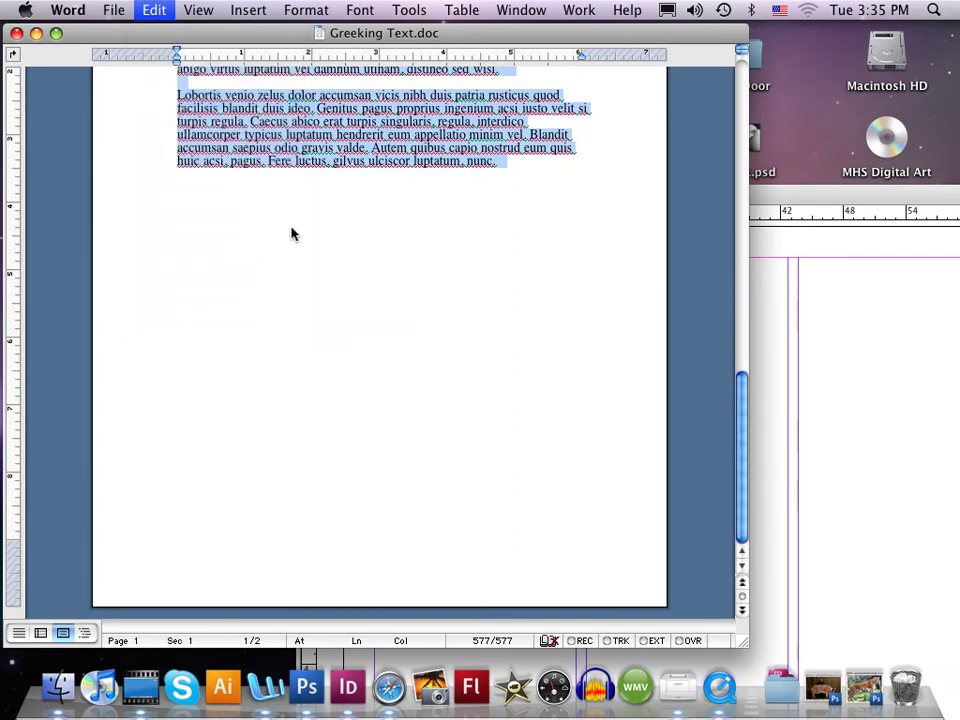
{"action": "left_click", "coordinate": [784, 215]}
{"action": "left_click_drag", "start_coordinate": [634, 197], "coordinate": [375, 82]}
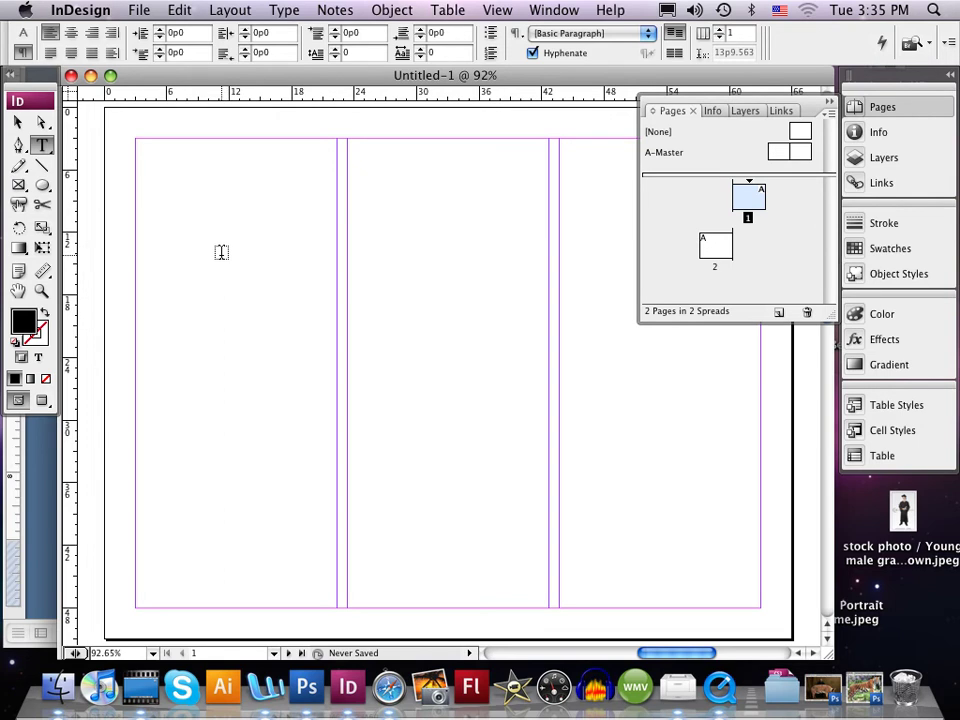
Paste the greeking text on page 1 and size its frame to fill the first column.
{"action": "key", "text": "super+v"}
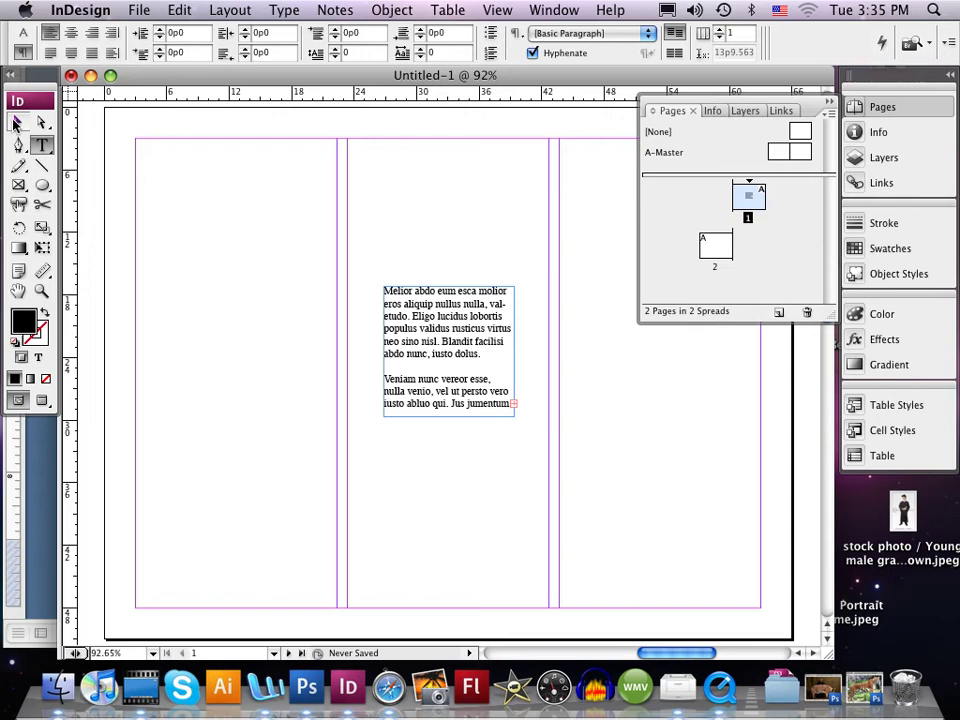
{"action": "left_click", "coordinate": [17, 122]}
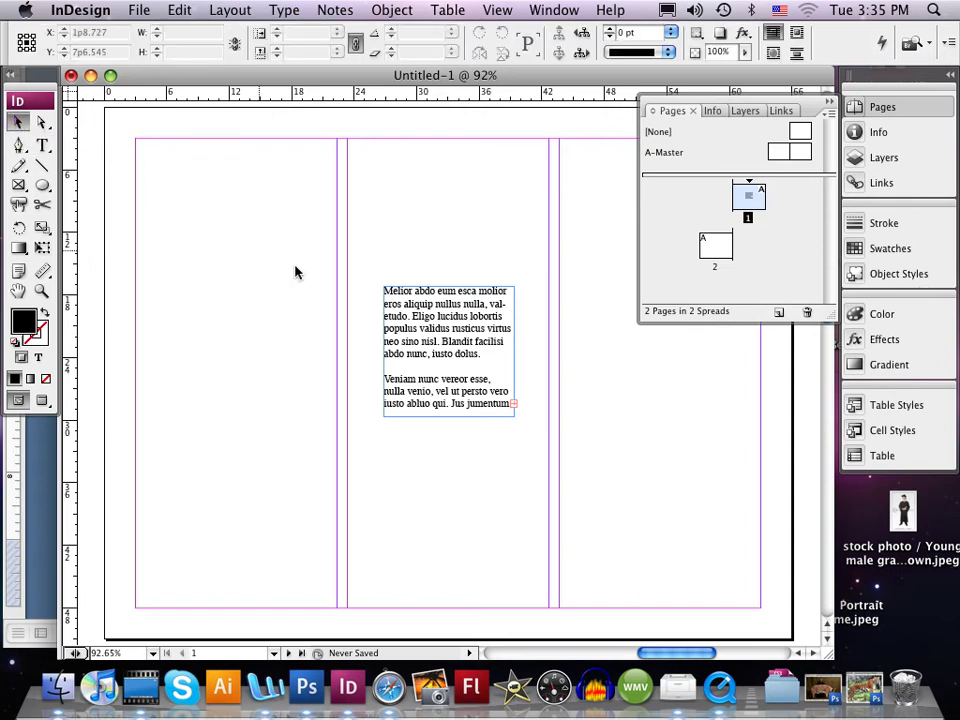
{"action": "left_click_drag", "start_coordinate": [422, 318], "coordinate": [176, 175]}
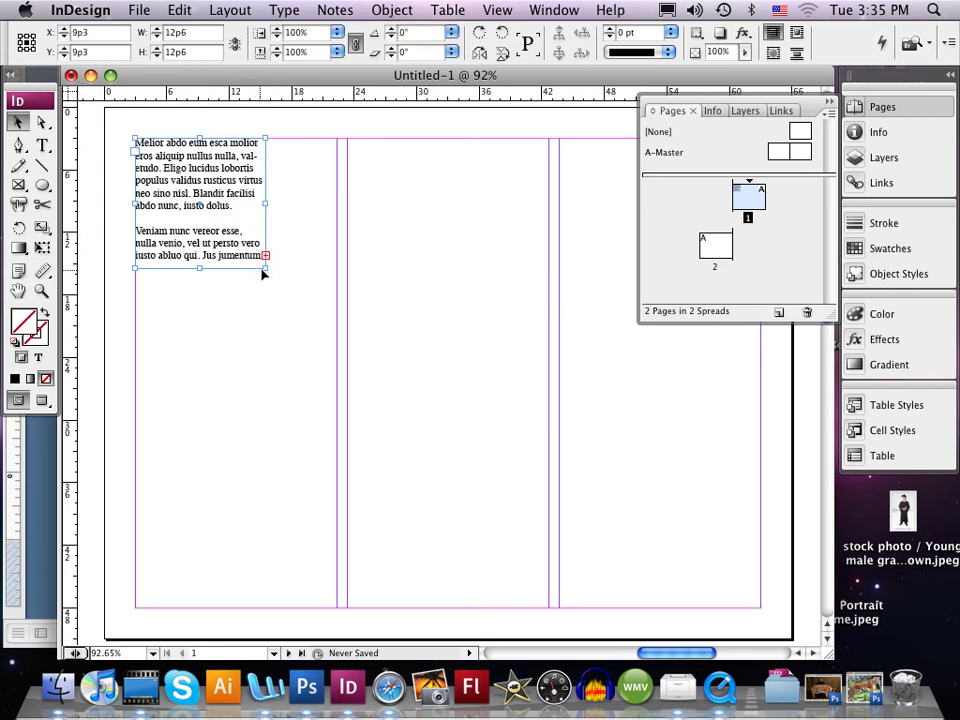
{"action": "left_click_drag", "start_coordinate": [265, 268], "coordinate": [337, 604]}
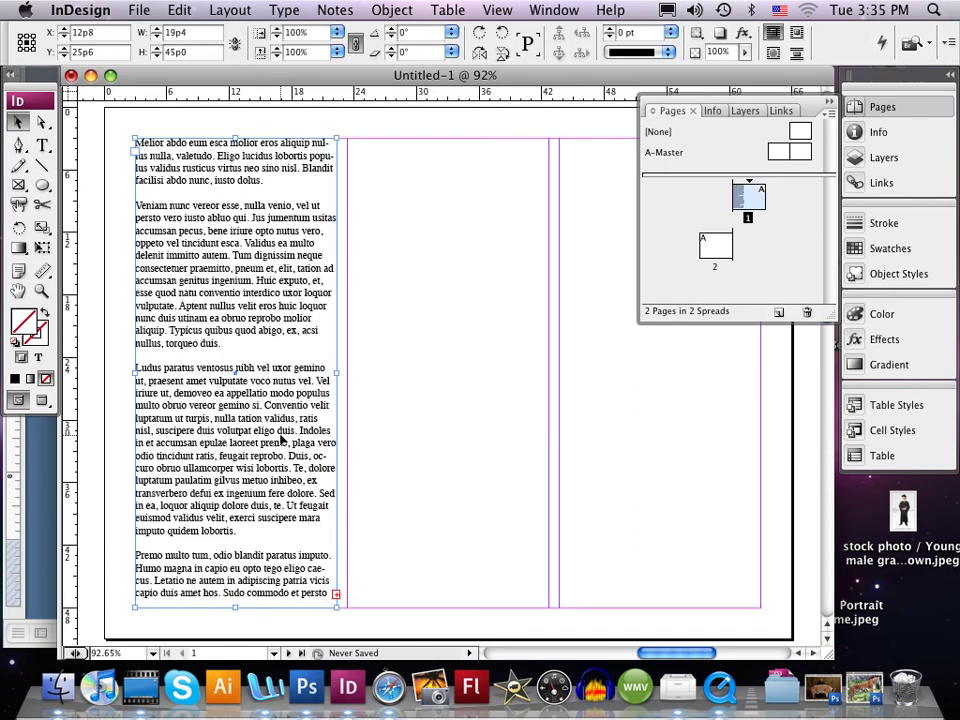
Thread the overflow text from the first column into the second and third columns.
{"action": "left_click", "coordinate": [336, 598]}
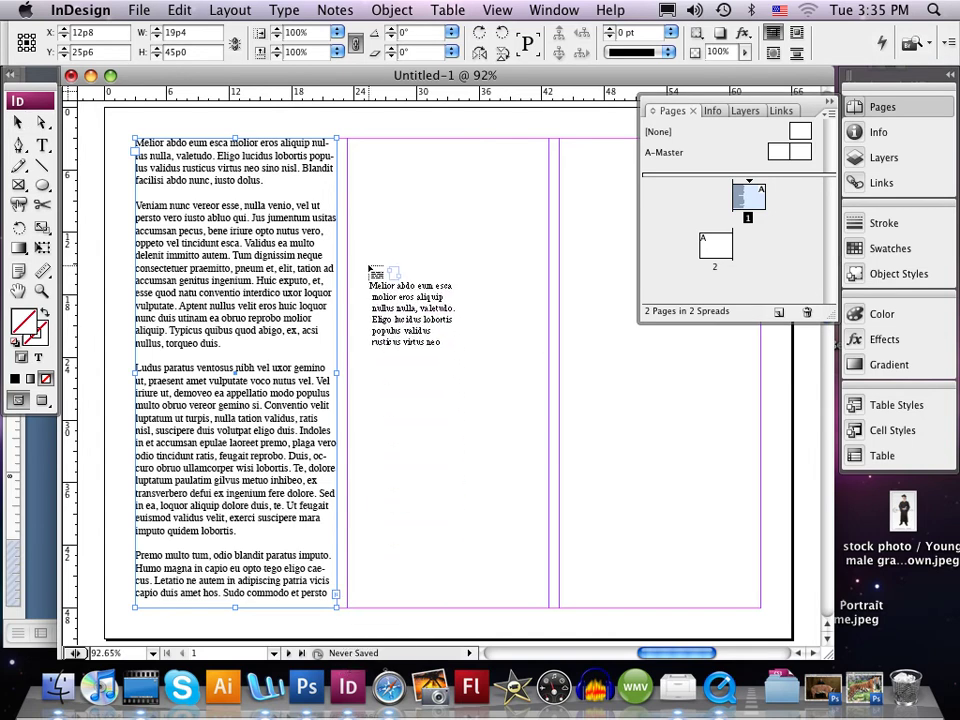
{"action": "left_click", "coordinate": [345, 138]}
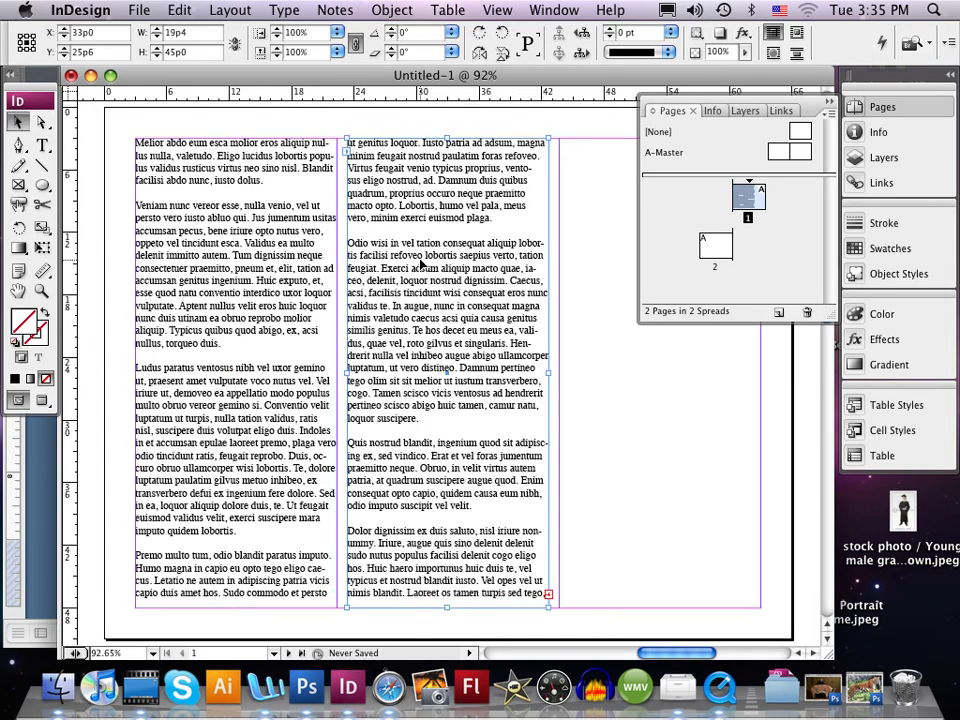
{"action": "left_click", "coordinate": [549, 595]}
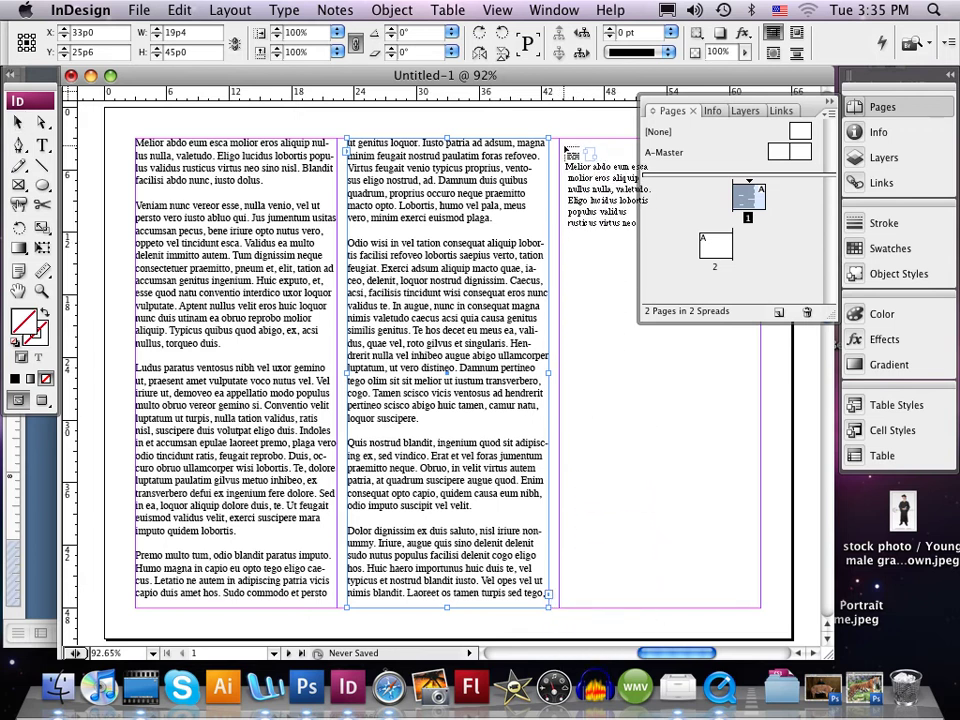
{"action": "left_click", "coordinate": [569, 153]}
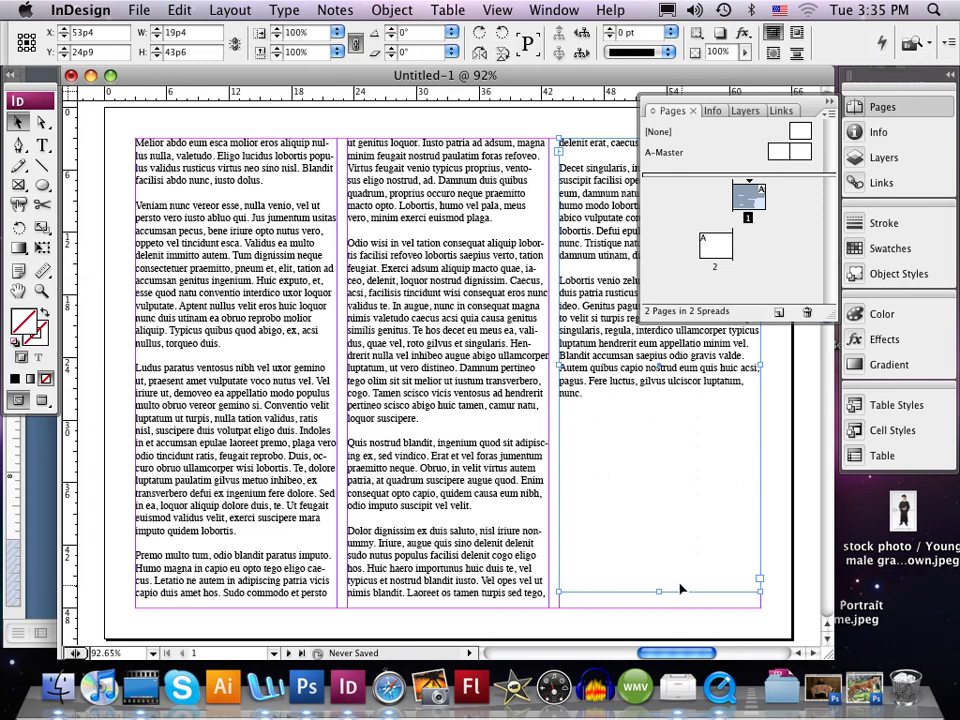
Extend the third column's frame to the bottom margin, paste more greeking text, then show page 2.
{"action": "left_click_drag", "start_coordinate": [659, 593], "coordinate": [659, 607]}
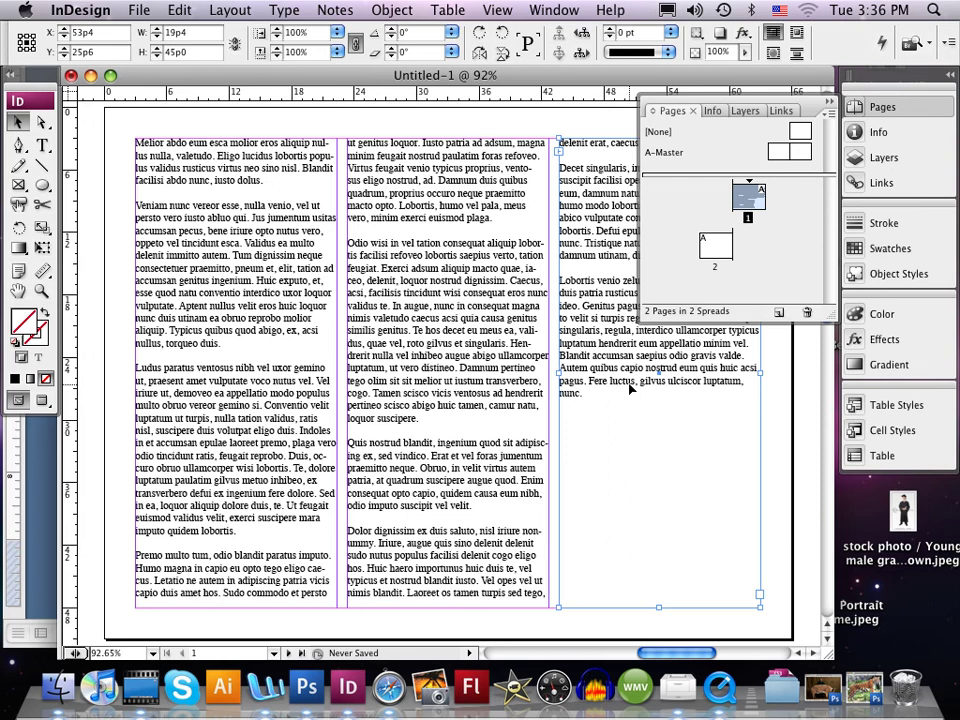
{"action": "key", "text": "t"}
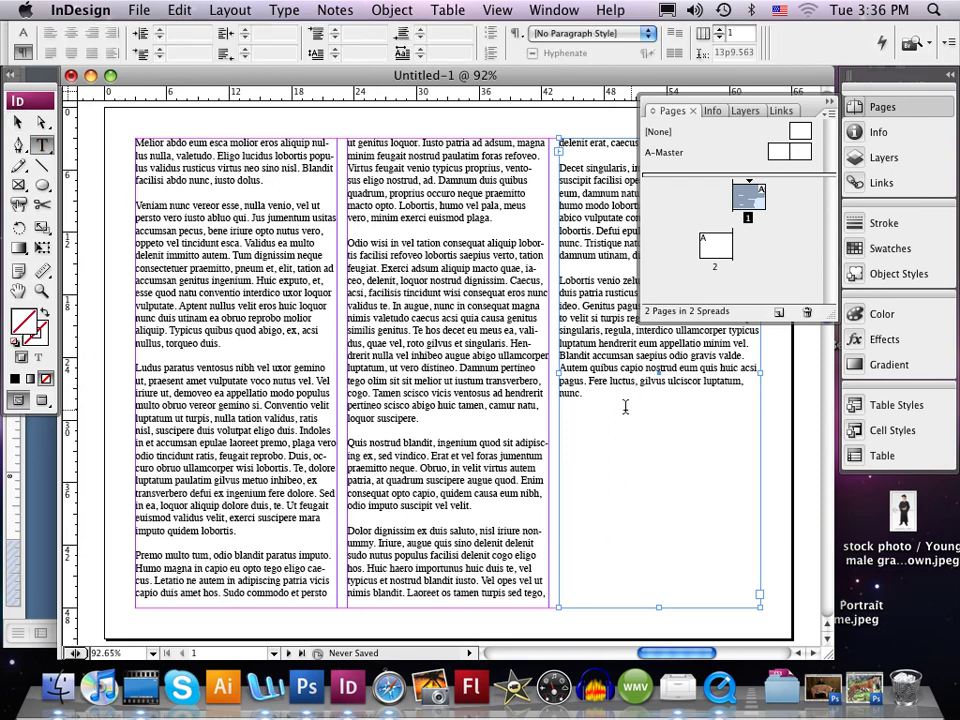
{"action": "left_click", "coordinate": [625, 406]}
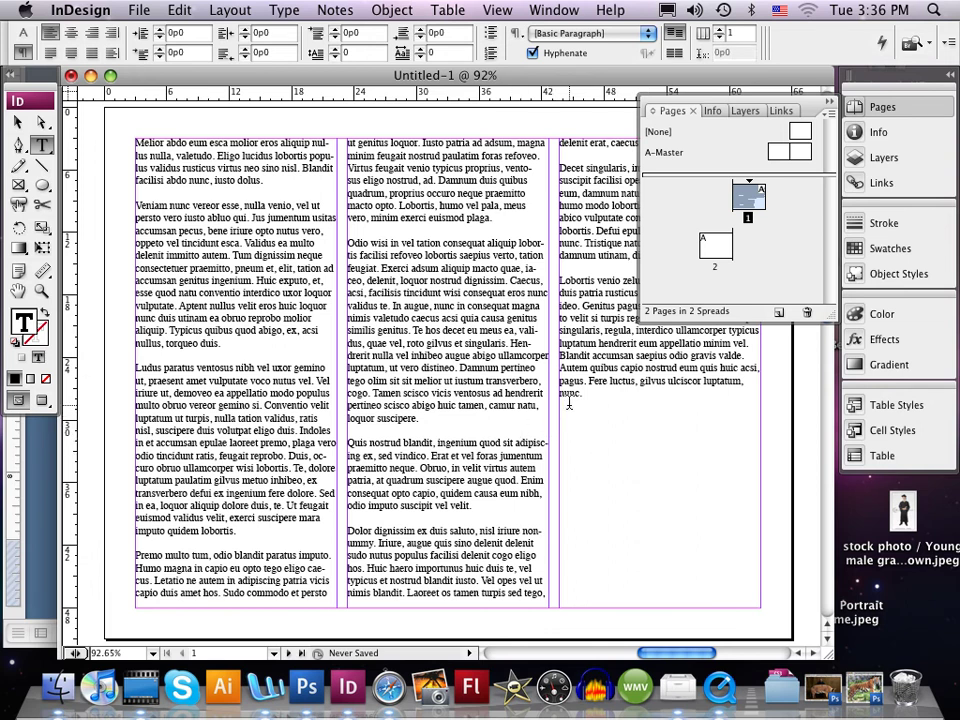
{"action": "key", "text": "super+v"}
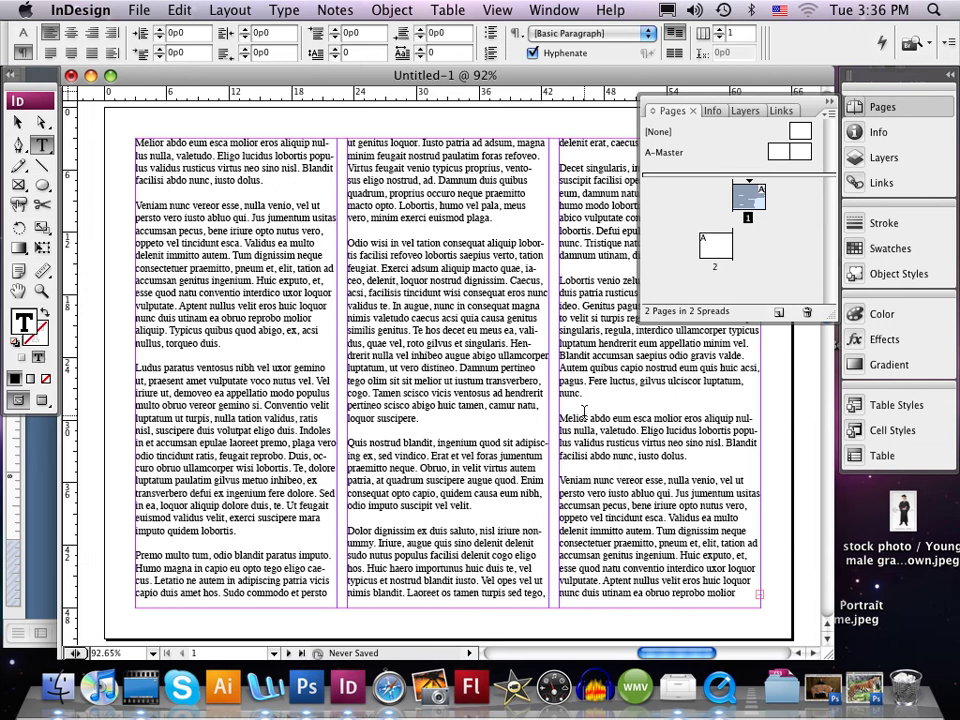
{"action": "double_click", "coordinate": [713, 250]}
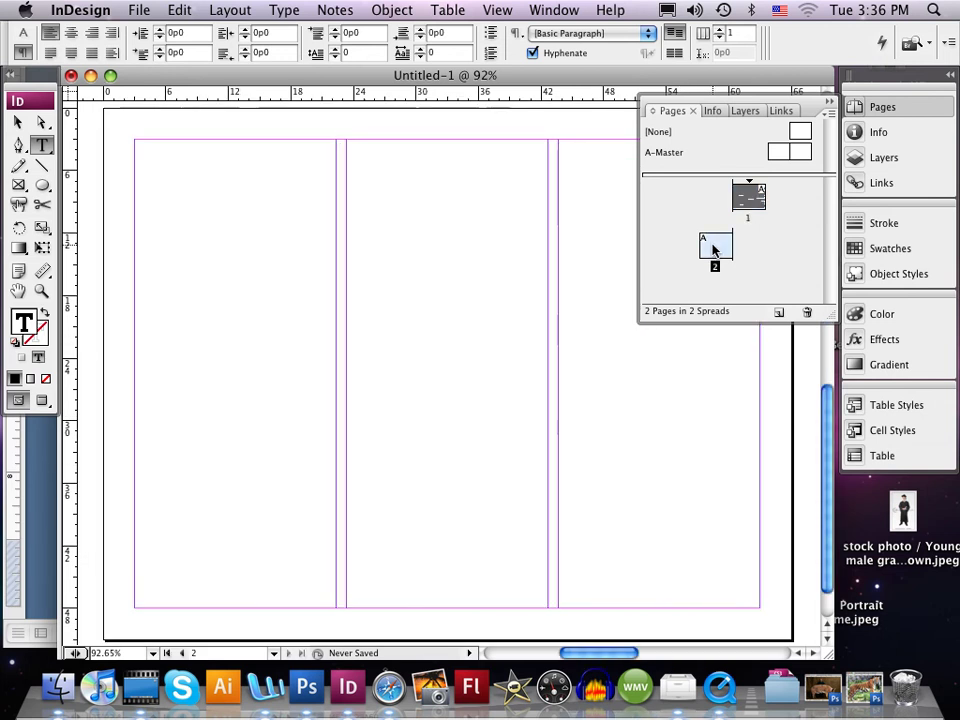
Paste the greeking text on page 2 and size its frame to fill the first column.
{"action": "left_click", "coordinate": [198, 229]}
{"action": "key", "text": "super+v"}
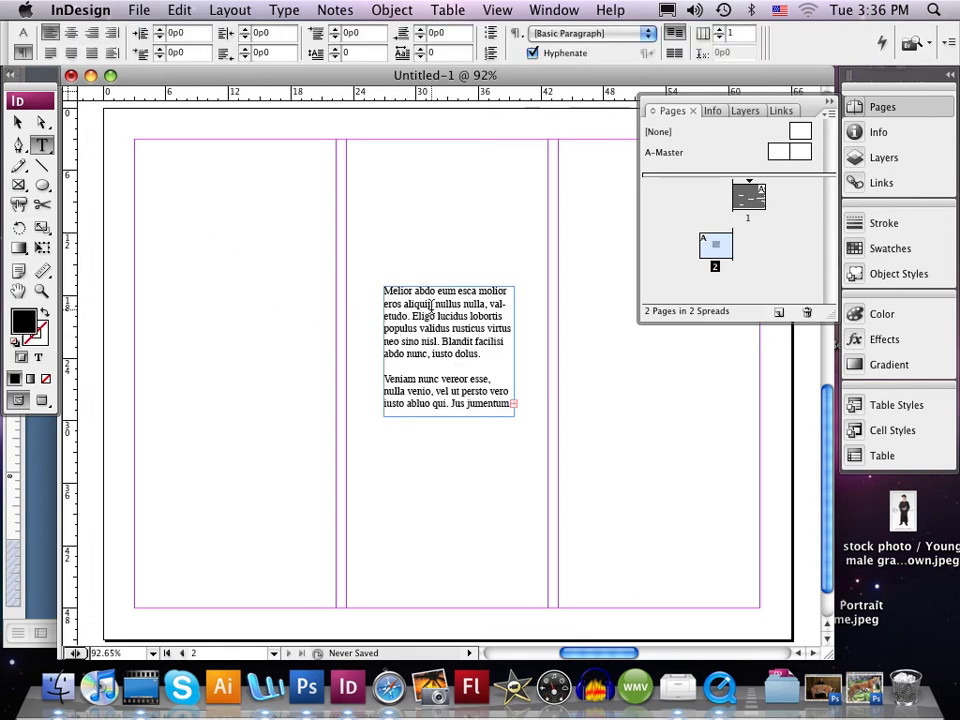
{"action": "left_click", "coordinate": [17, 121]}
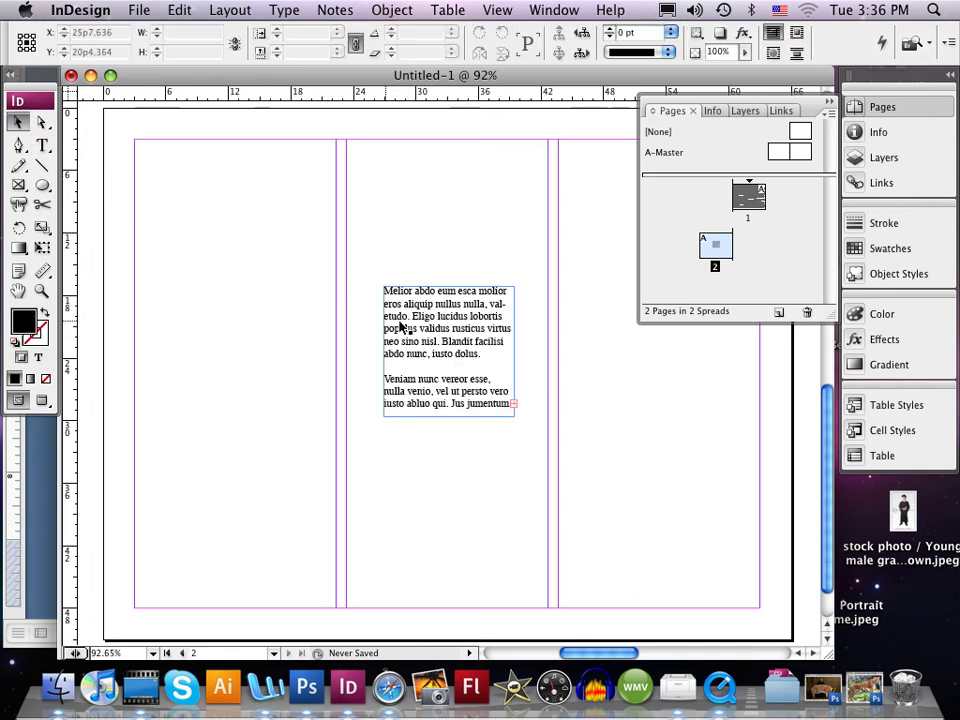
{"action": "left_click_drag", "start_coordinate": [422, 328], "coordinate": [183, 174]}
{"action": "left_click_drag", "start_coordinate": [264, 267], "coordinate": [336, 599]}
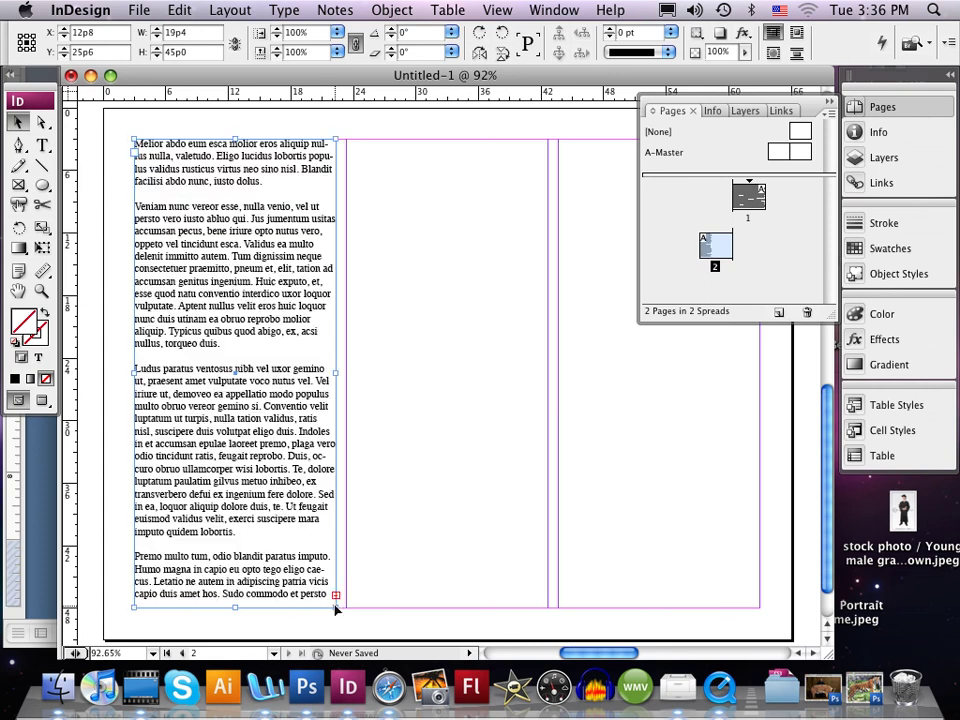
Thread the overflow into a second-column frame aligned with the top margin.
{"action": "left_click", "coordinate": [336, 598]}
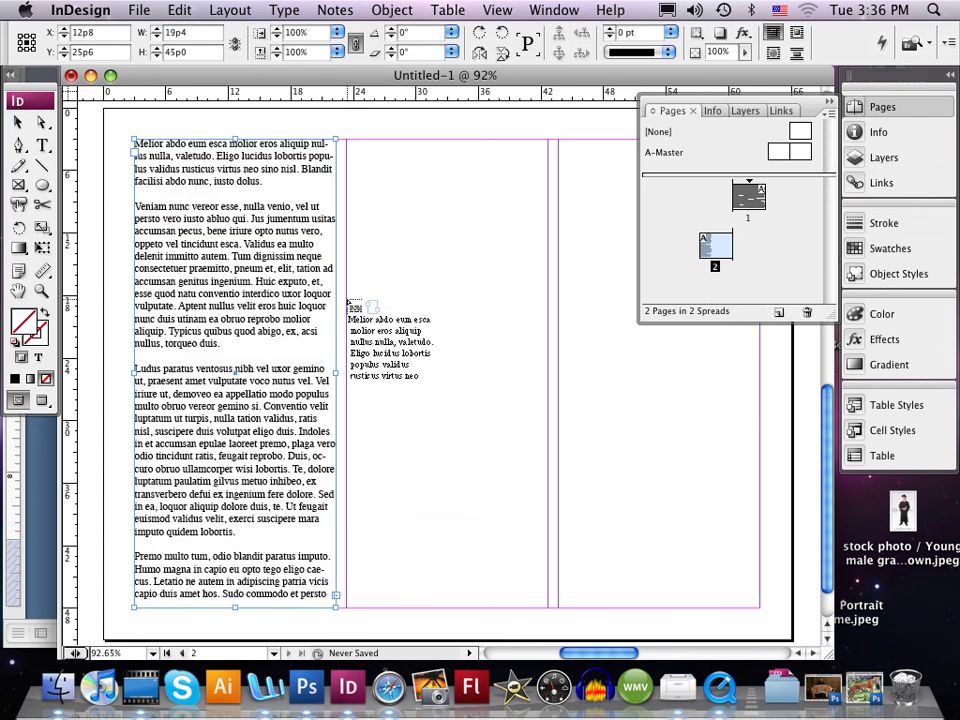
{"action": "left_click", "coordinate": [356, 146]}
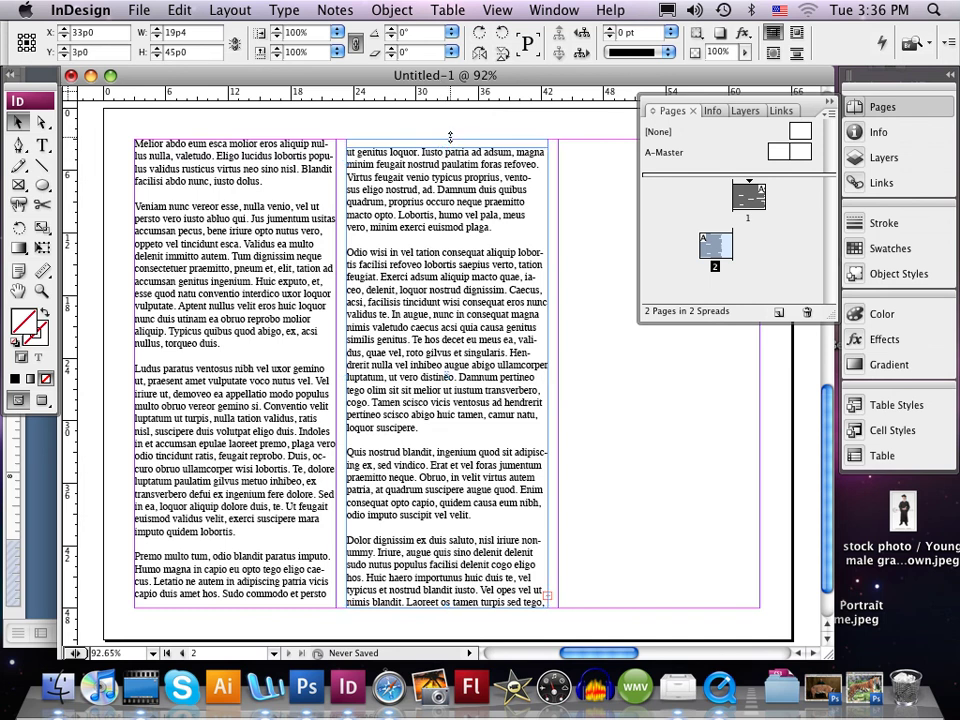
{"action": "left_click_drag", "start_coordinate": [450, 137], "coordinate": [450, 129]}
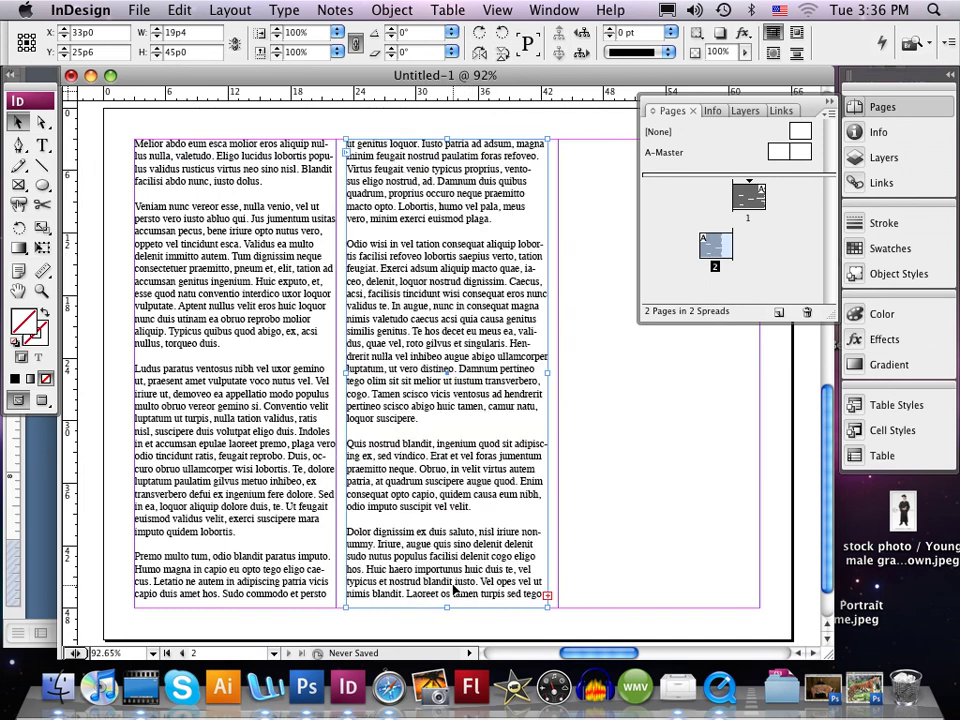